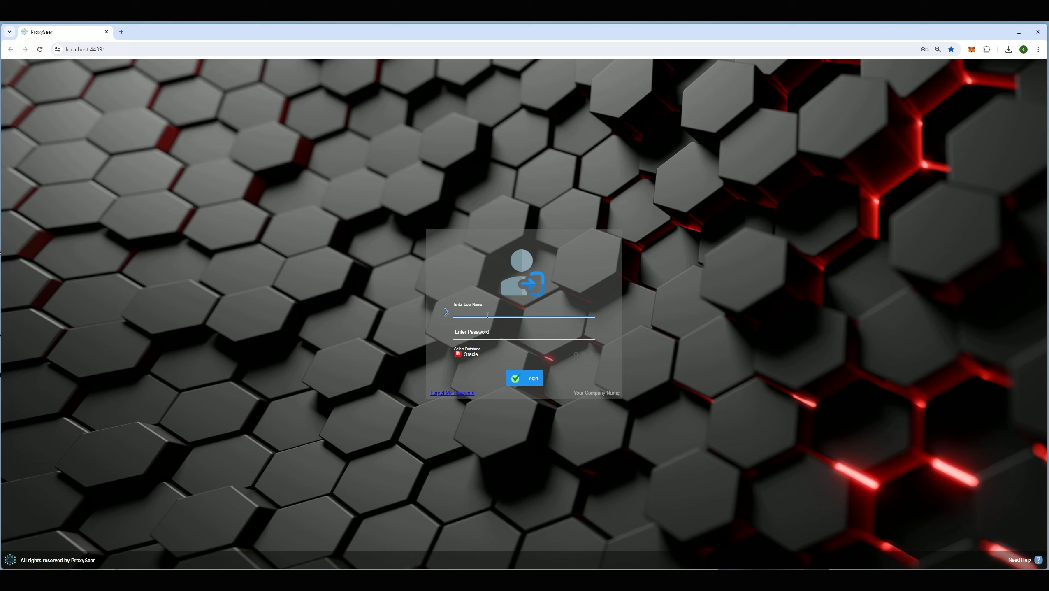
- Log in to the Admin Panel with the administrator credentials and Oracle as the database
{"action": "type", "text": "OT"}
{"action": "key", "text": "Tab"}
{"action": "type", "text": "•••"}
{"action": "key", "text": "Tab"}
{"action": "left_click", "coordinate": [487, 358]}
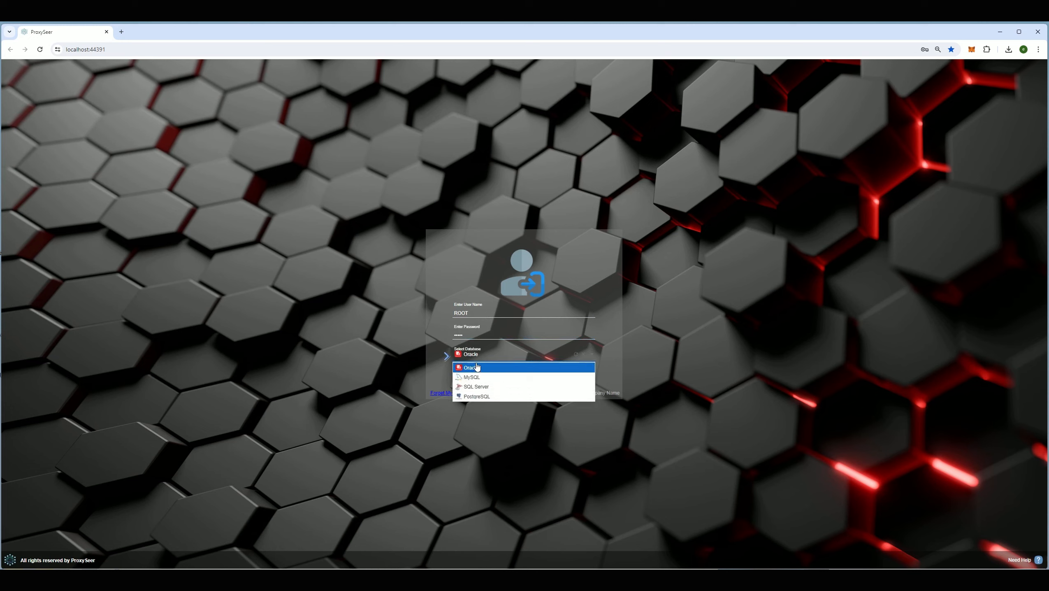
{"action": "left_click", "coordinate": [477, 367]}
{"action": "left_click", "coordinate": [524, 378]}
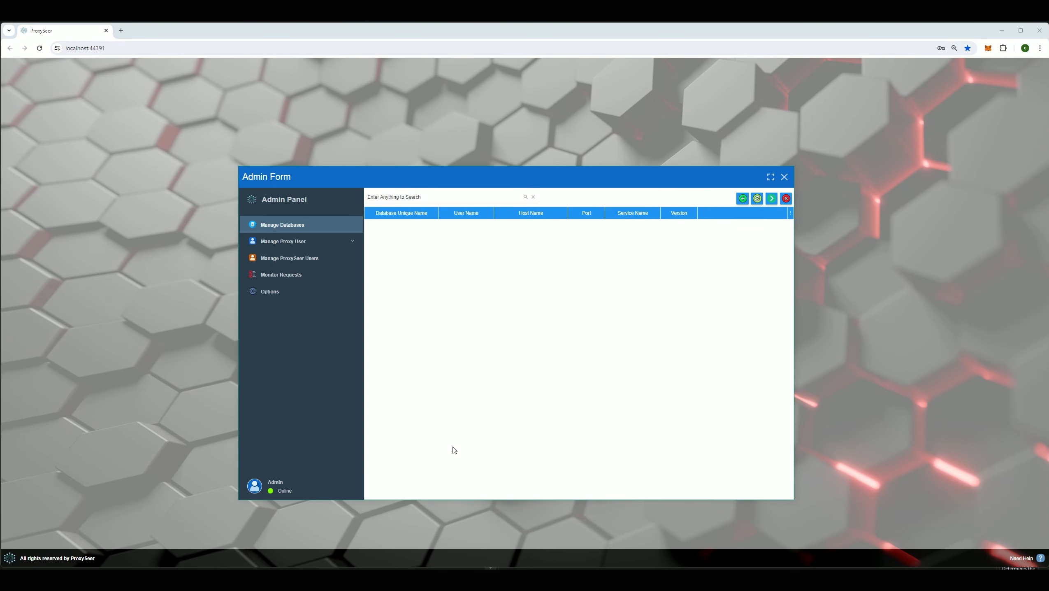
{"action": "left_click", "coordinate": [433, 199]}
{"action": "left_click", "coordinate": [485, 261]}
- Enter the repository connection: user REPOUSER, its password, host DESKTOP-ED7OFNG, port 1521, service REPO
{"action": "left_click", "coordinate": [288, 295]}
{"action": "left_click", "coordinate": [462, 221]}
{"action": "type", "text": "REPOUSER"}
{"action": "key", "text": "Tab"}
{"action": "type", "text": "****"}
{"action": "key", "text": "Tab"}
{"action": "type", "text": "DESKTOP-ED7OFNG"}
{"action": "left_click", "coordinate": [529, 260]}
{"action": "type", "text": "1521"}
{"action": "left_click", "coordinate": [485, 292]}
{"action": "type", "text": "REPO"}
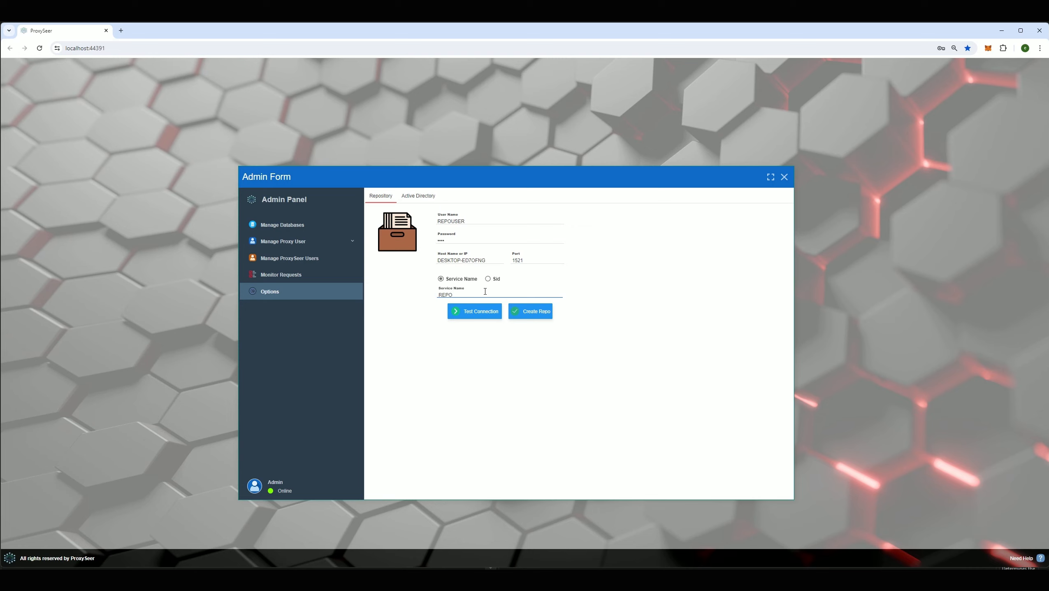
- Test the repository connection successfully and create the repository
{"action": "left_click", "coordinate": [481, 317]}
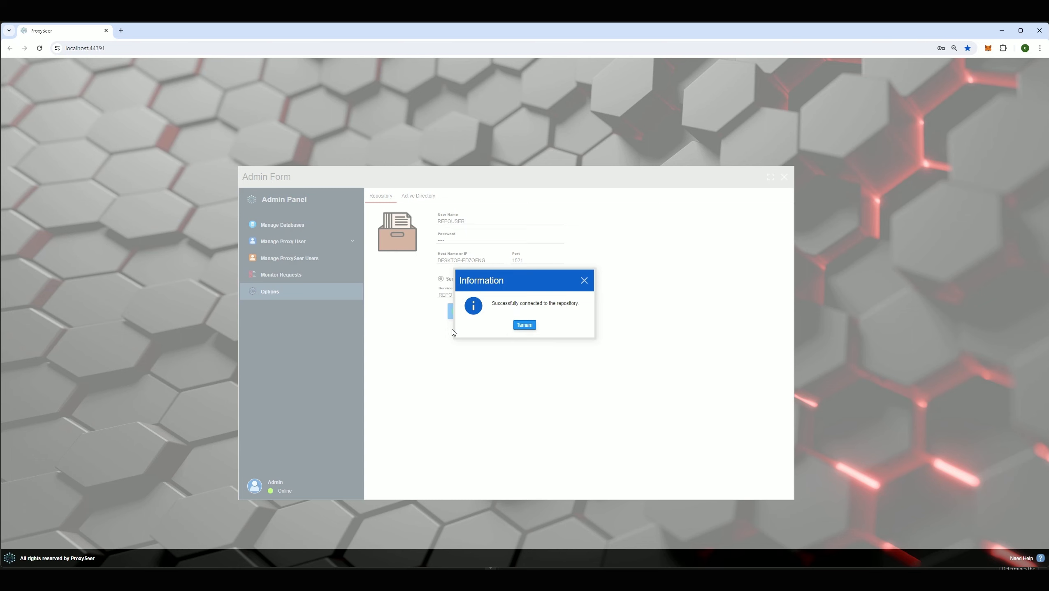
{"action": "left_click", "coordinate": [528, 326]}
{"action": "left_click", "coordinate": [530, 314]}
{"action": "left_click", "coordinate": [526, 326]}
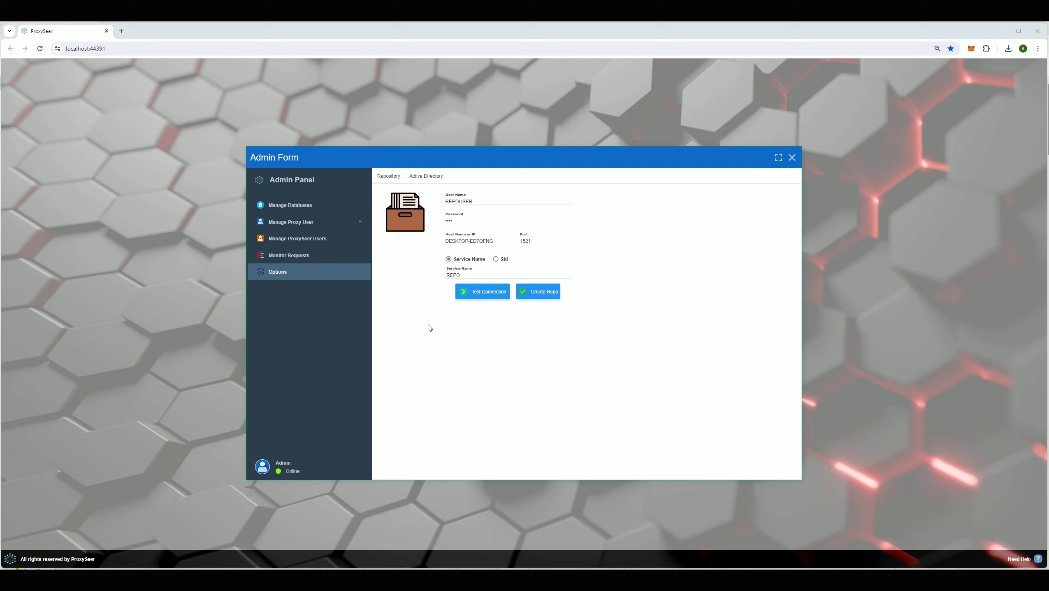
{"action": "left_click", "coordinate": [360, 223]}
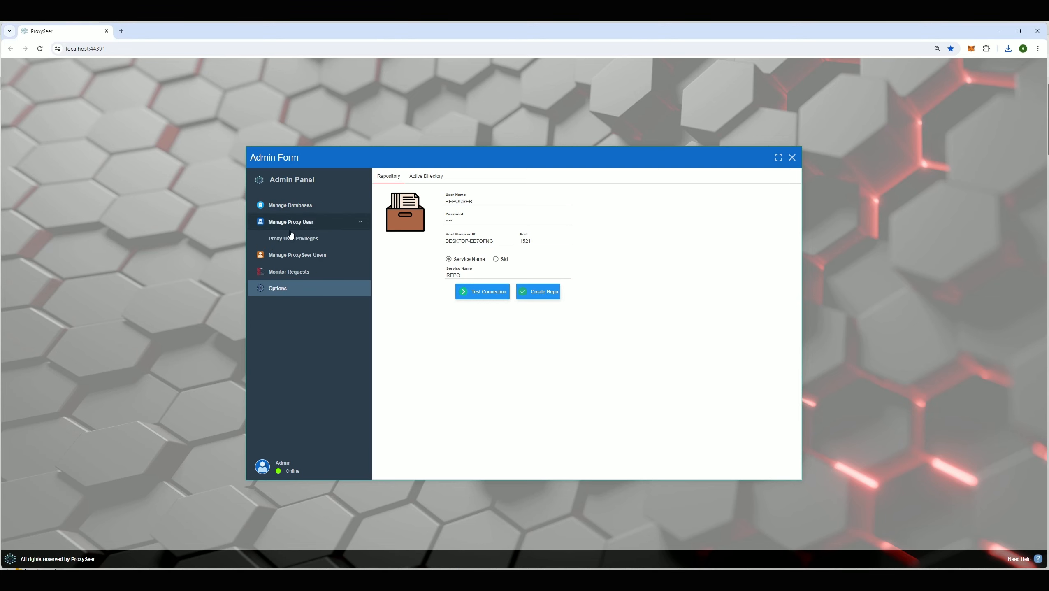
- Start a new entry under Manage Databases and review its connection fields
{"action": "left_click", "coordinate": [303, 213]}
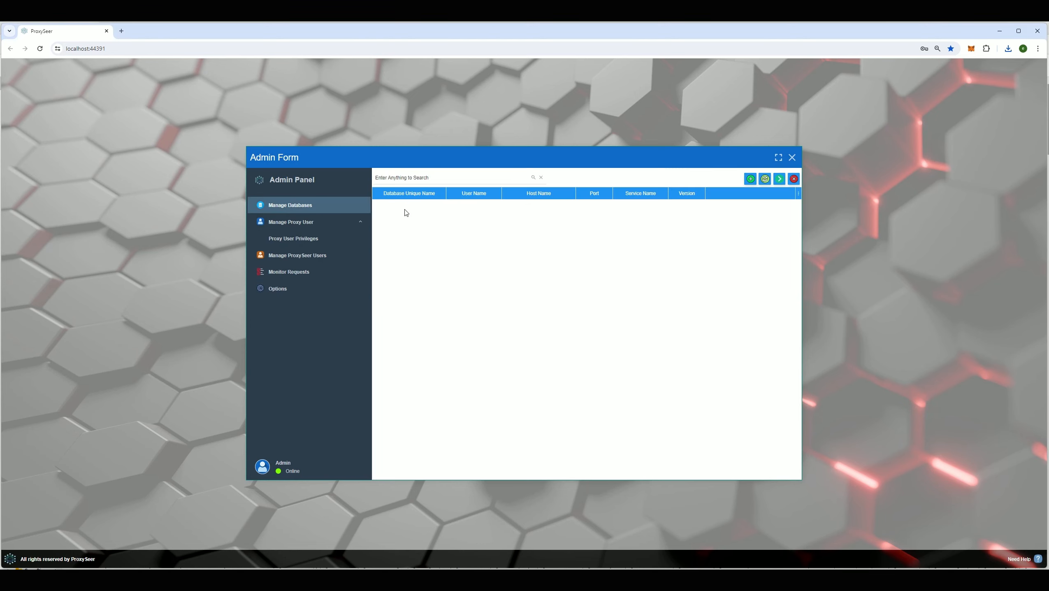
{"action": "left_click", "coordinate": [752, 181]}
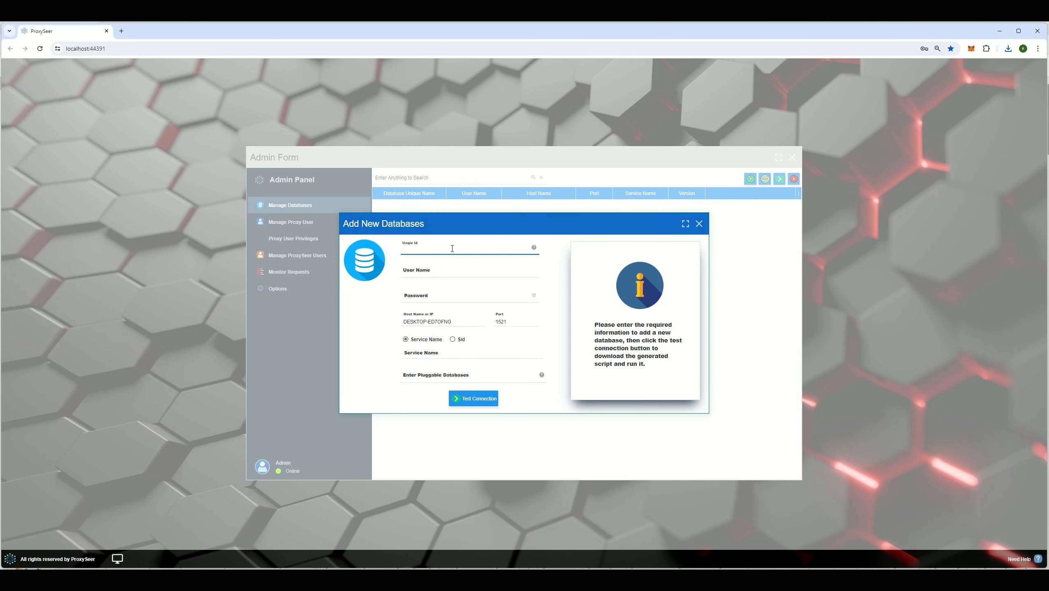
{"action": "left_click", "coordinate": [411, 273]}
{"action": "left_click", "coordinate": [423, 355]}
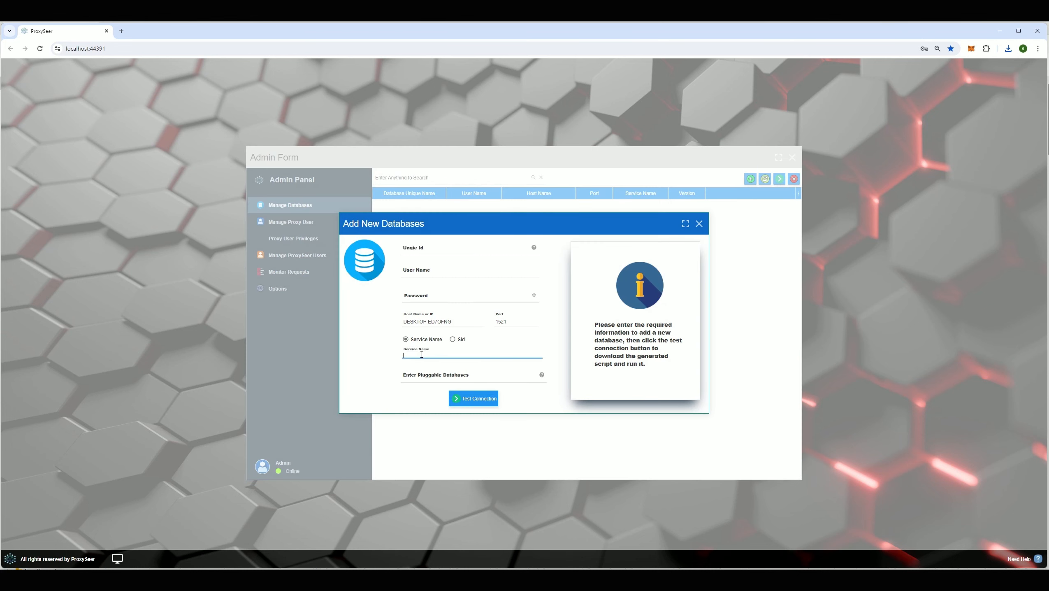
{"action": "left_click", "coordinate": [425, 274]}
{"action": "left_click", "coordinate": [423, 250]}
{"action": "left_click", "coordinate": [429, 357]}
{"action": "left_click", "coordinate": [426, 379]}
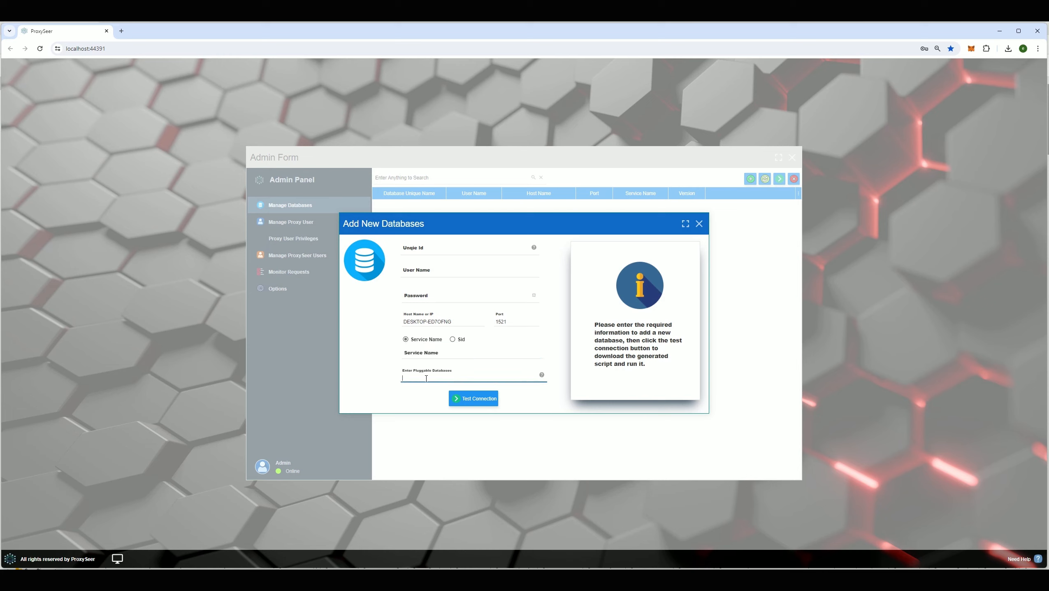
{"action": "mouse_move", "coordinate": [541, 375]}
{"action": "left_click", "coordinate": [453, 351]}
{"action": "left_click", "coordinate": [437, 321]}
{"action": "left_click", "coordinate": [501, 319]}
{"action": "left_click", "coordinate": [460, 296]}
{"action": "left_click", "coordinate": [441, 272]}
{"action": "left_click", "coordinate": [444, 249]}
{"action": "left_click", "coordinate": [423, 270]}
{"action": "left_click", "coordinate": [426, 297]}
{"action": "left_click", "coordinate": [429, 355]}
{"action": "left_click", "coordinate": [421, 376]}
{"action": "left_click", "coordinate": [429, 251]}
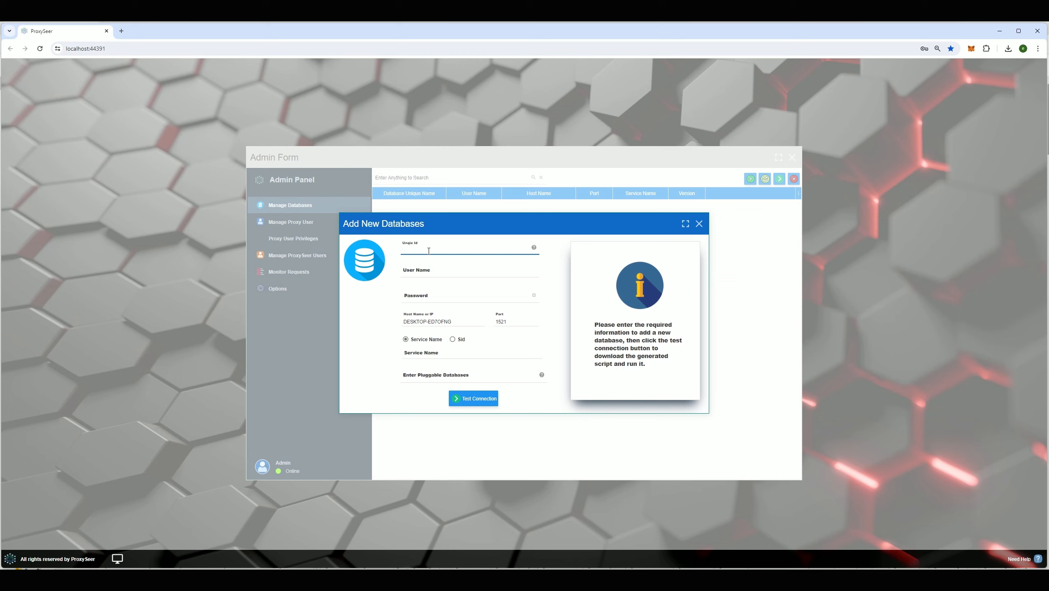
- Enter Unique Id SOM and pluggable databases PRODPDB;PRODPDB2, then test the connection
{"action": "key", "text": "Tab"}
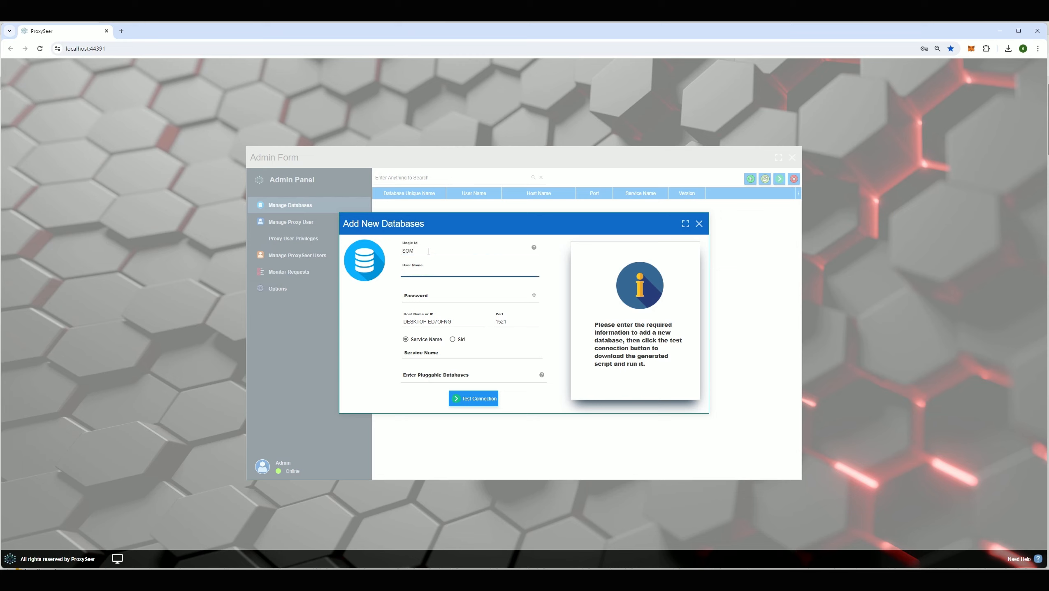
{"action": "type", "text": "SOM"}
{"action": "key", "text": "Tab"}
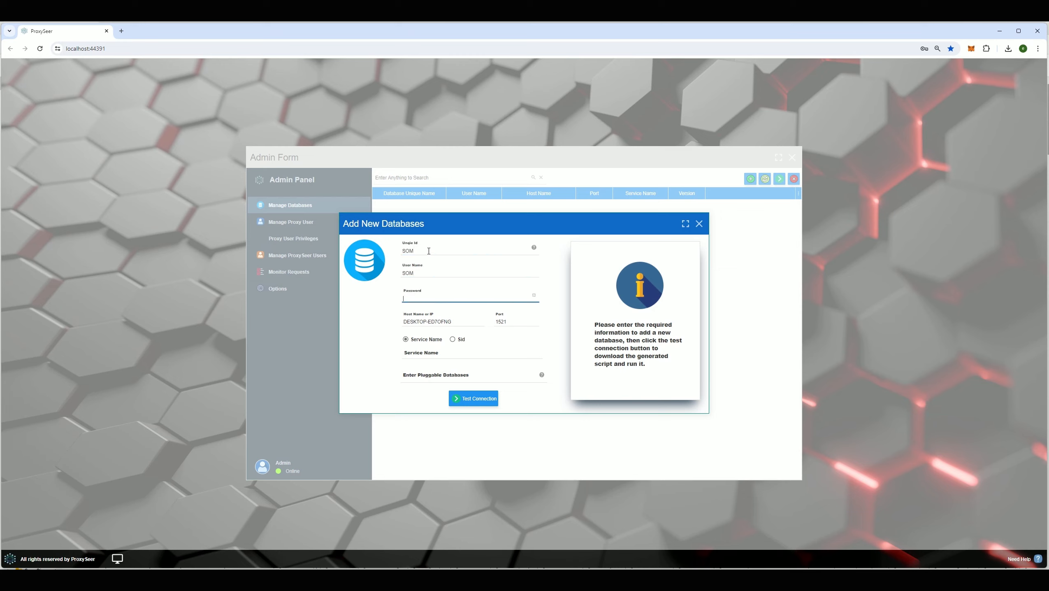
{"action": "key", "text": "Tab"}
{"action": "left_click", "coordinate": [443, 322]}
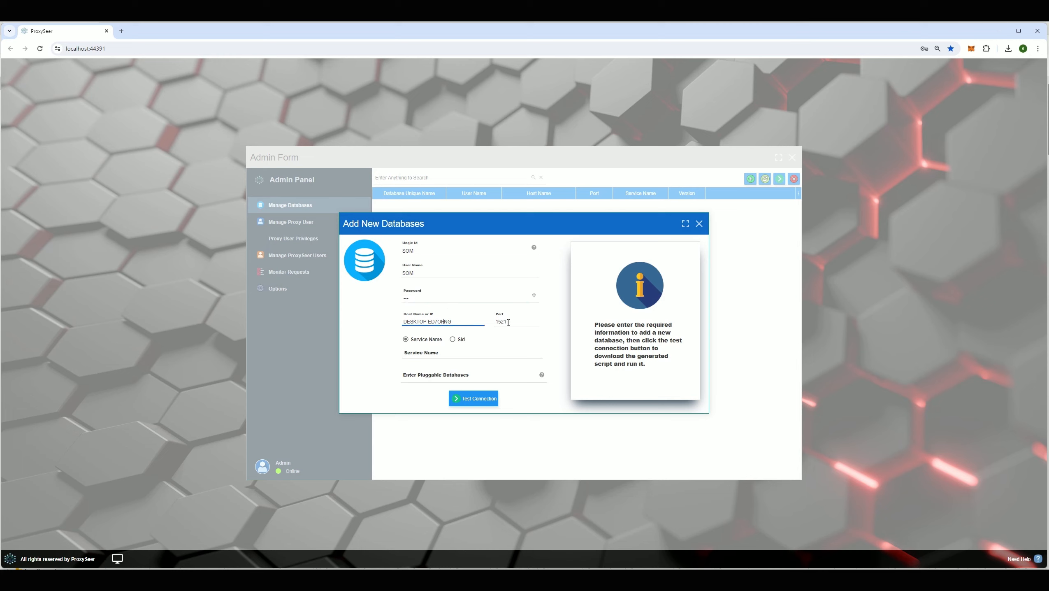
{"action": "left_click", "coordinate": [428, 353]}
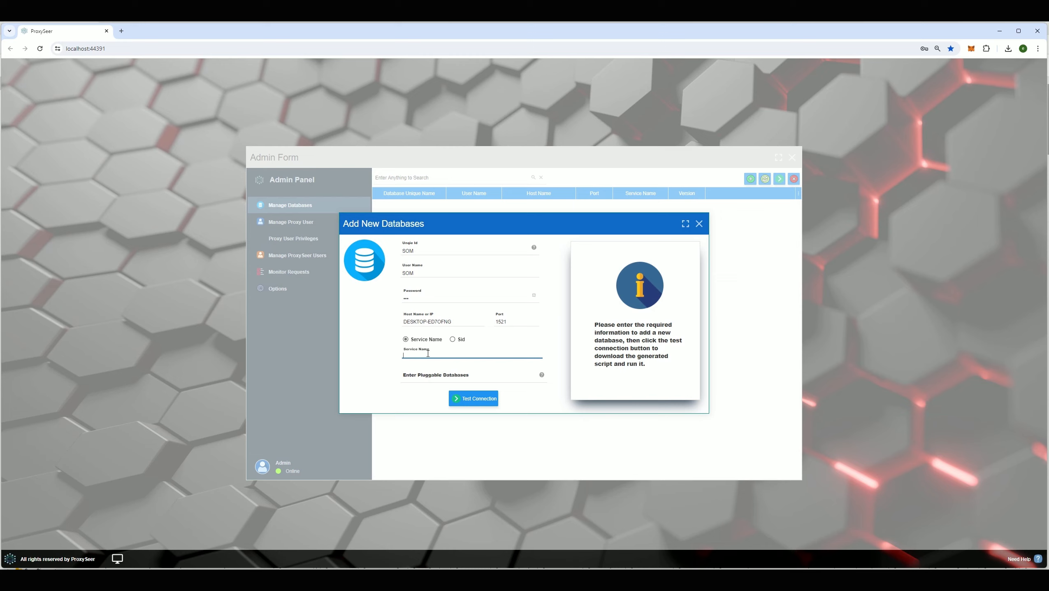
{"action": "left_click", "coordinate": [421, 377]}
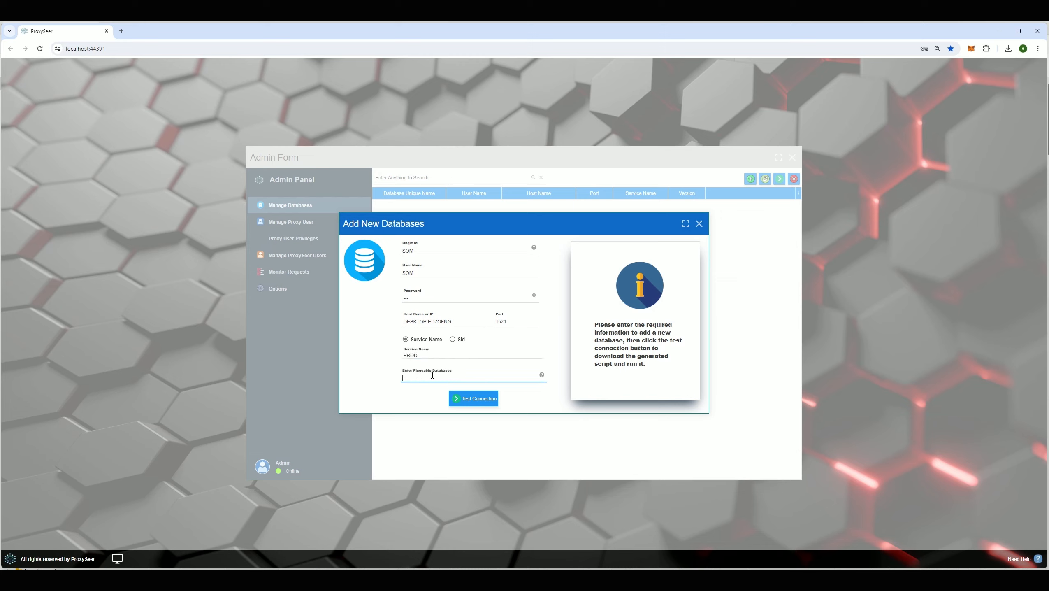
{"action": "type", "text": "PRODPDB;PRODPDB2"}
{"action": "left_click", "coordinate": [476, 398]}
- Download the generated setup script and confirm running the connection test
{"action": "left_click_drag", "start_coordinate": [501, 299], "coordinate": [501, 301]}
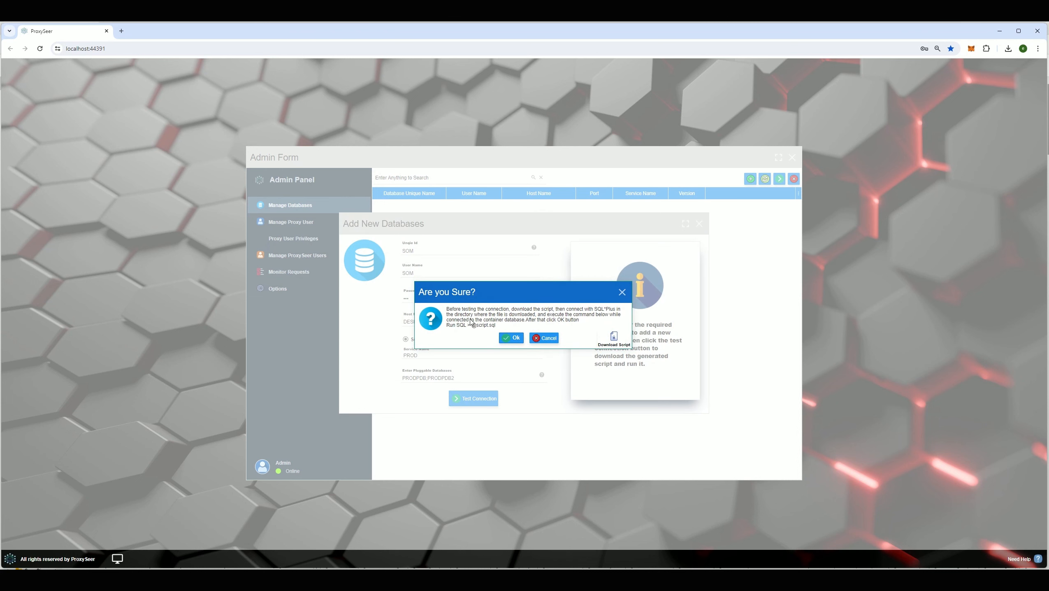
{"action": "left_click", "coordinate": [613, 338]}
{"action": "left_click_drag", "start_coordinate": [491, 293], "coordinate": [486, 292]}
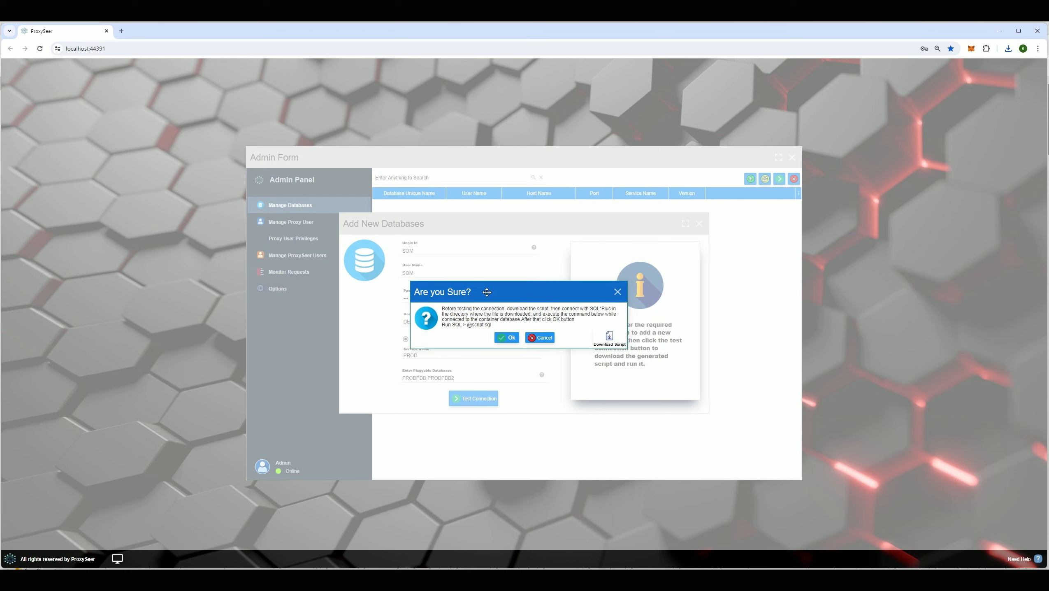
{"action": "left_click", "coordinate": [507, 338]}
- Select the discovered PROD, PRODPDB and PRODPDB2 entries for SOM
{"action": "left_click", "coordinate": [594, 249]}
{"action": "left_click", "coordinate": [594, 261]}
{"action": "left_click", "coordinate": [597, 273]}
{"action": "left_click", "coordinate": [594, 261]}
{"action": "left_click", "coordinate": [595, 249]}
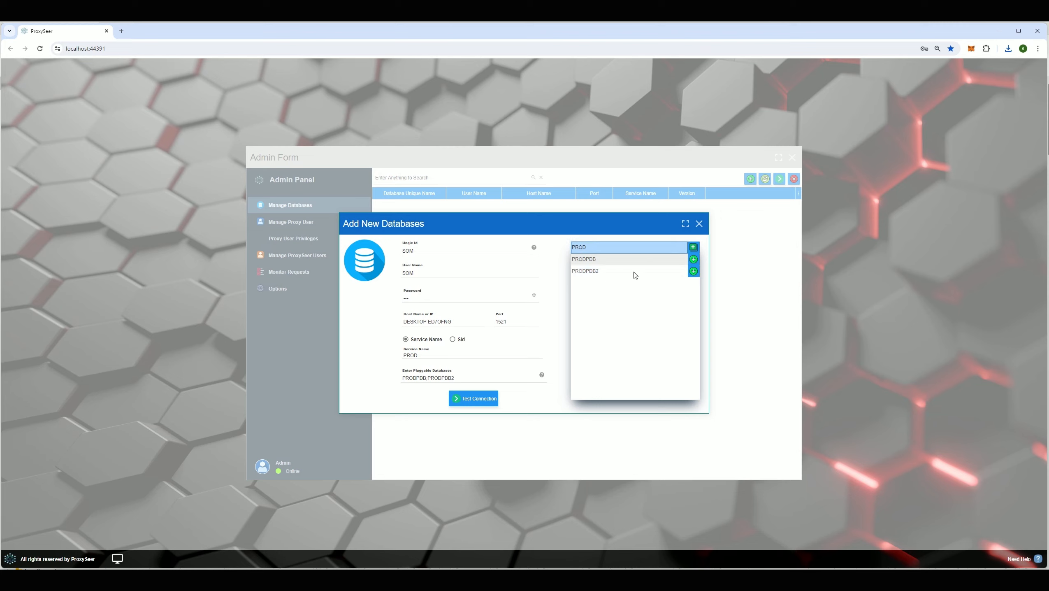
{"action": "left_click", "coordinate": [619, 261]}
{"action": "left_click", "coordinate": [613, 274]}
{"action": "left_click", "coordinate": [592, 248]}
{"action": "left_click", "coordinate": [588, 262]}
{"action": "left_click_drag", "start_coordinate": [540, 219], "coordinate": [590, 259]}
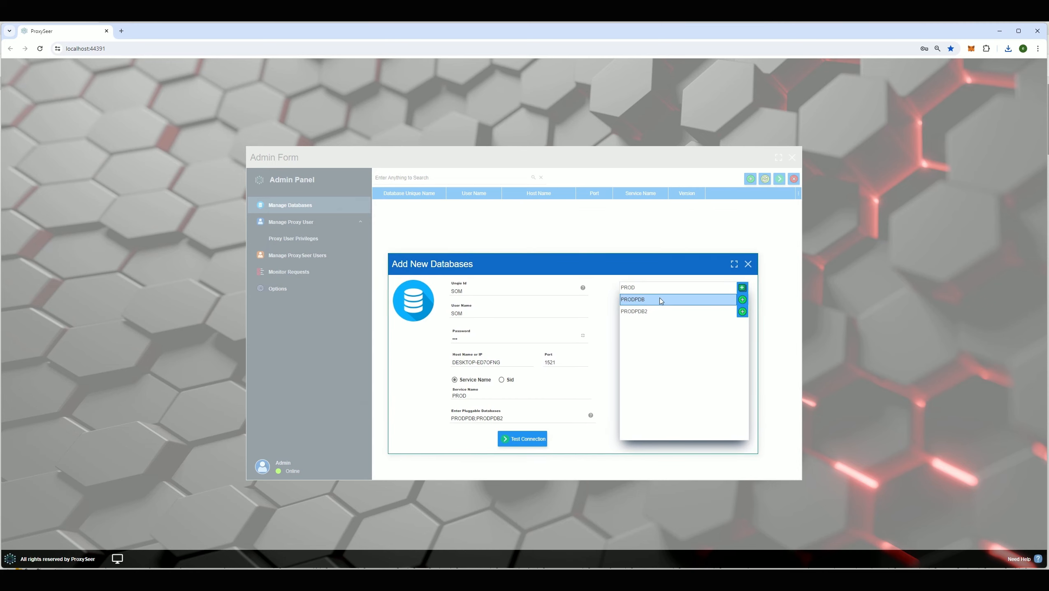
{"action": "left_click", "coordinate": [659, 290]}
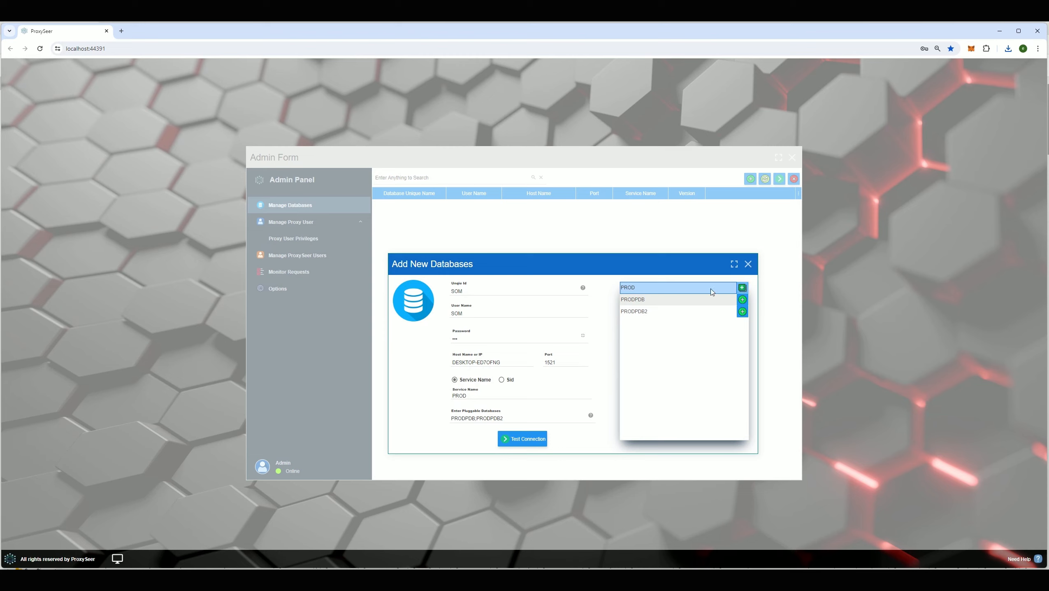
{"action": "left_click", "coordinate": [661, 301]}
{"action": "left_click", "coordinate": [643, 289]}
{"action": "left_click", "coordinate": [665, 300]}
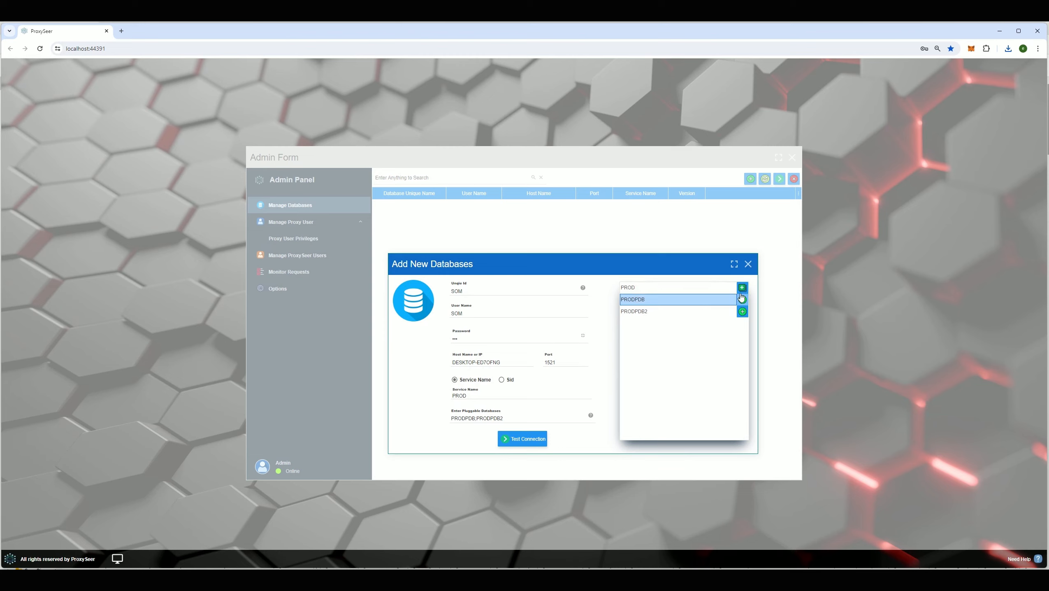
{"action": "left_click", "coordinate": [673, 289]}
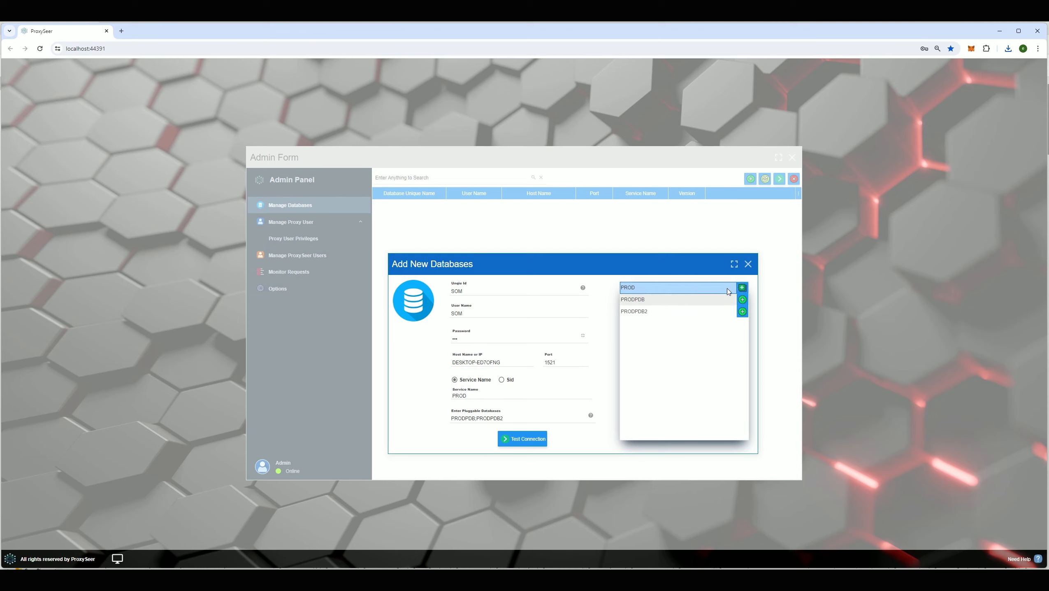
- Add the SOM databases, acknowledge the confirmation, and close the Add New Databases window
{"action": "left_click", "coordinate": [743, 289]}
{"action": "left_click", "coordinate": [743, 289]}
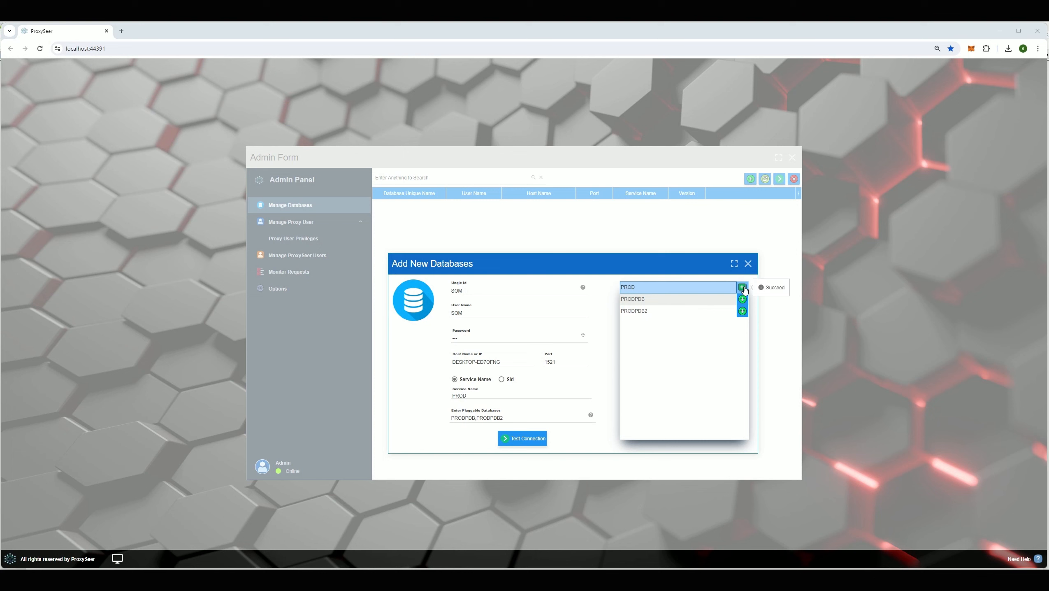
{"action": "left_click", "coordinate": [525, 327]}
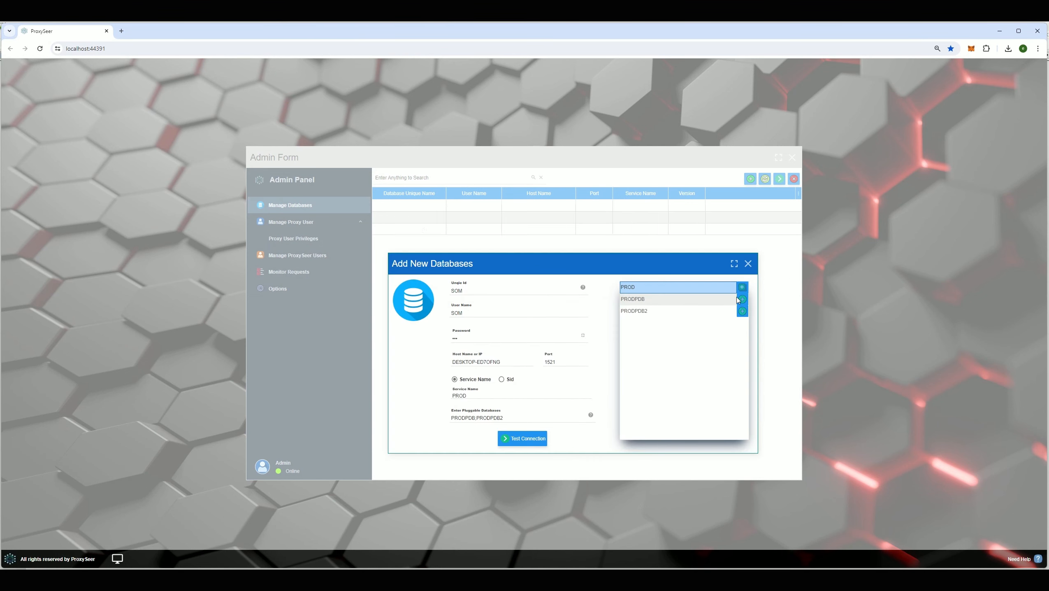
{"action": "left_click", "coordinate": [748, 264]}
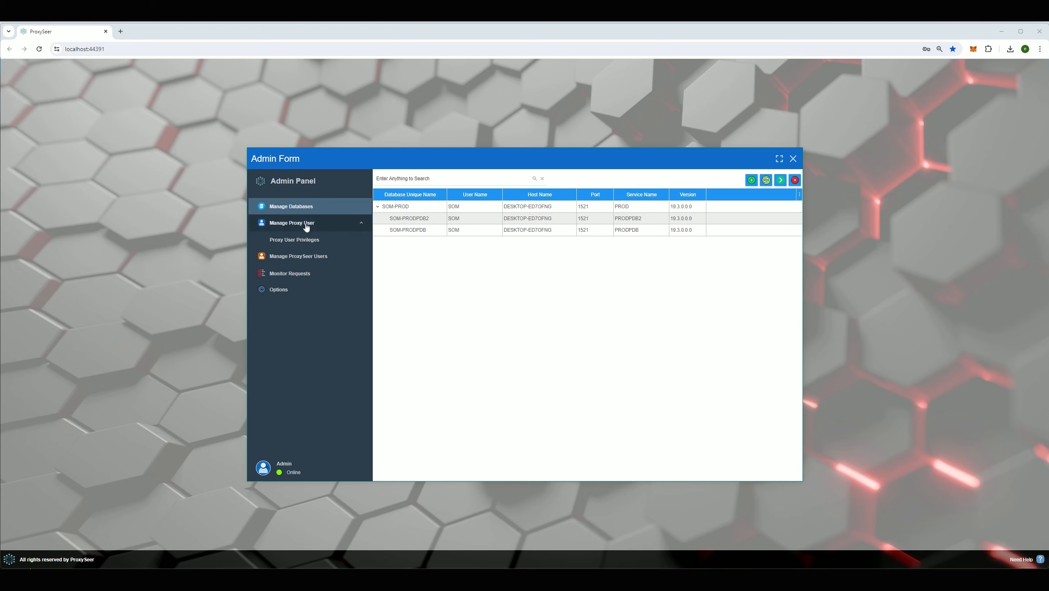
- Add existing database user Proxy_User1 as a proxy user and confirm
{"action": "left_click", "coordinate": [307, 226]}
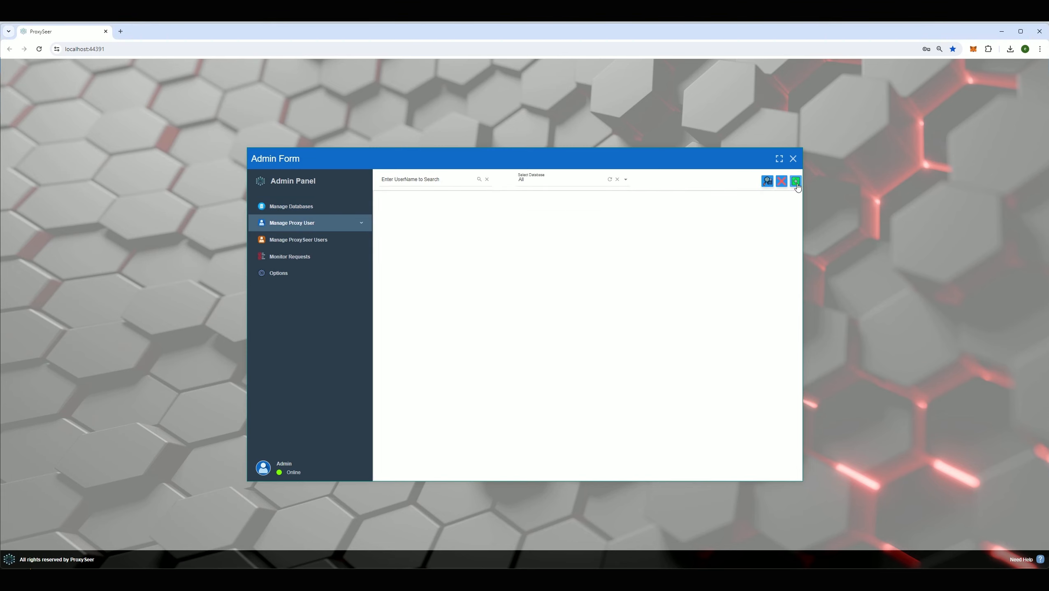
{"action": "left_click", "coordinate": [797, 182]}
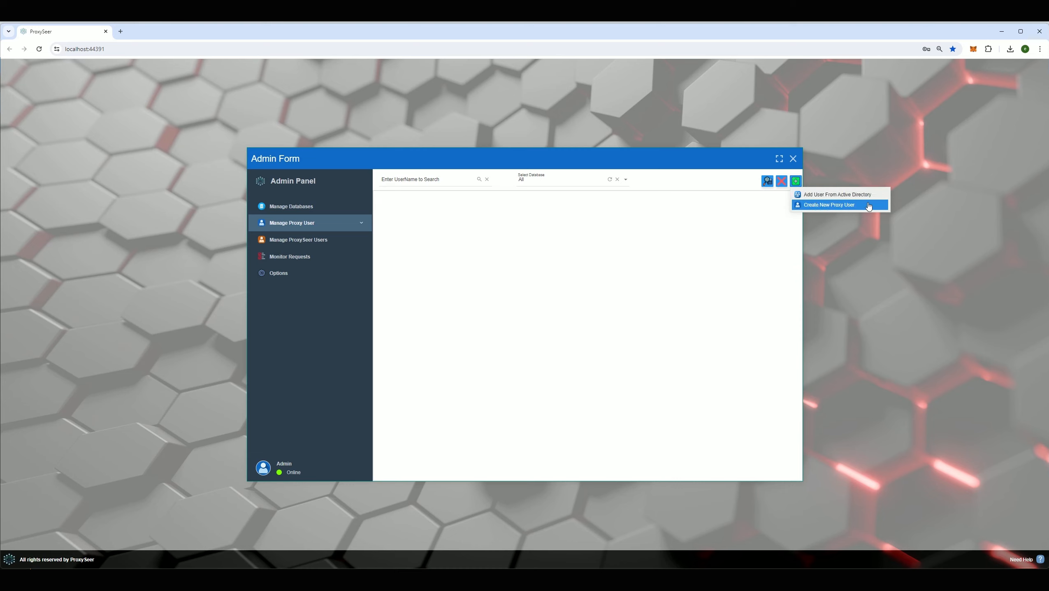
{"action": "left_click", "coordinate": [821, 206]}
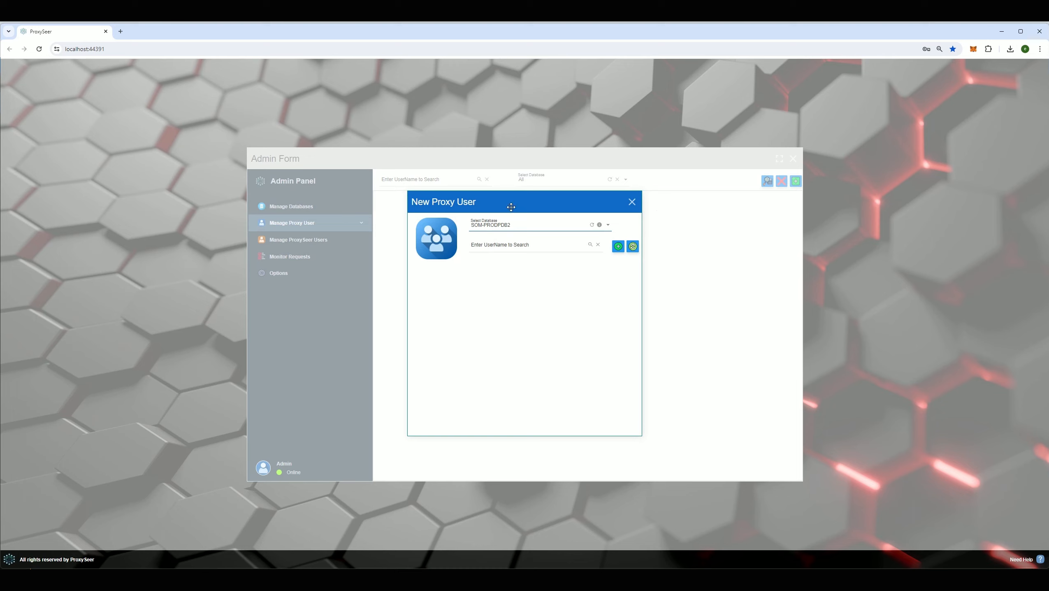
{"action": "left_click", "coordinate": [632, 246]}
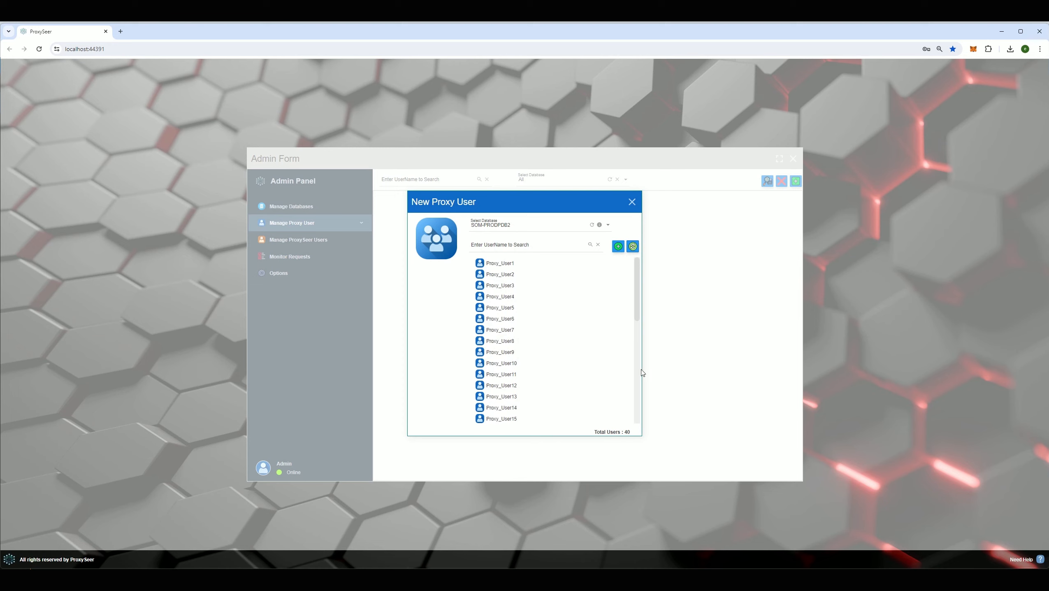
{"action": "mouse_move", "coordinate": [641, 285]}
{"action": "left_mouse_down"}
{"action": "mouse_move", "coordinate": [640, 327]}
{"action": "mouse_move", "coordinate": [639, 288]}
{"action": "left_mouse_up"}
{"action": "left_click", "coordinate": [579, 265]}
{"action": "left_click", "coordinate": [618, 247]}
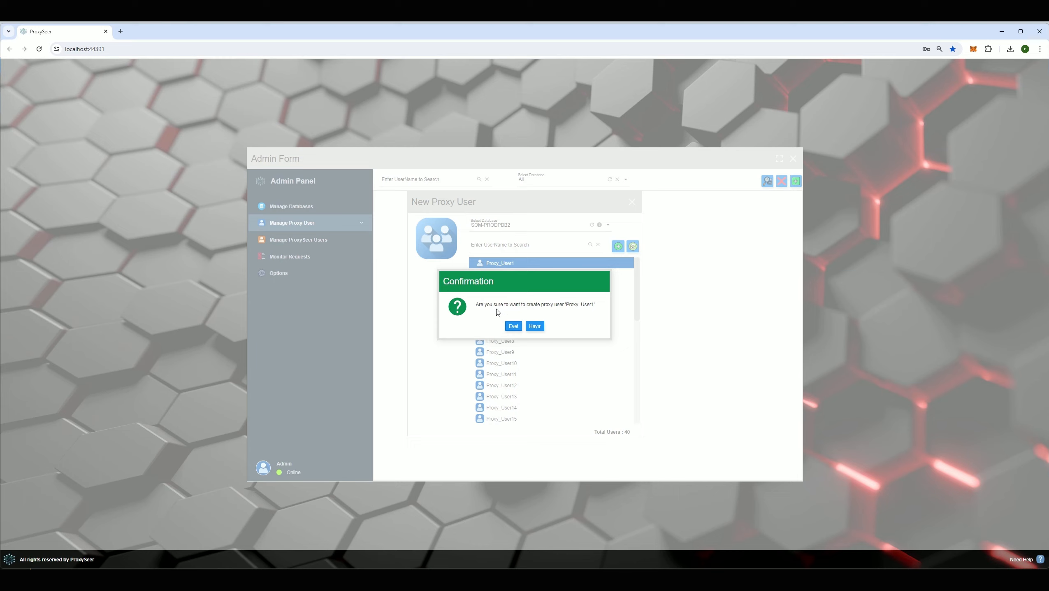
{"action": "left_click_drag", "start_coordinate": [514, 280], "coordinate": [516, 295]}
{"action": "left_click", "coordinate": [515, 341]}
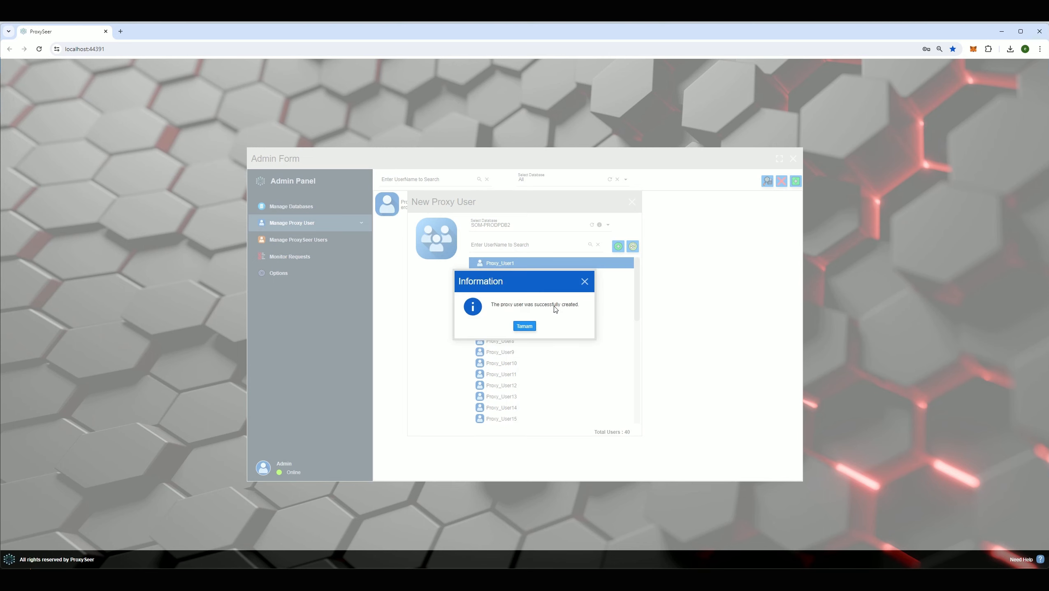
{"action": "left_click", "coordinate": [525, 326]}
{"action": "left_click", "coordinate": [632, 202]}
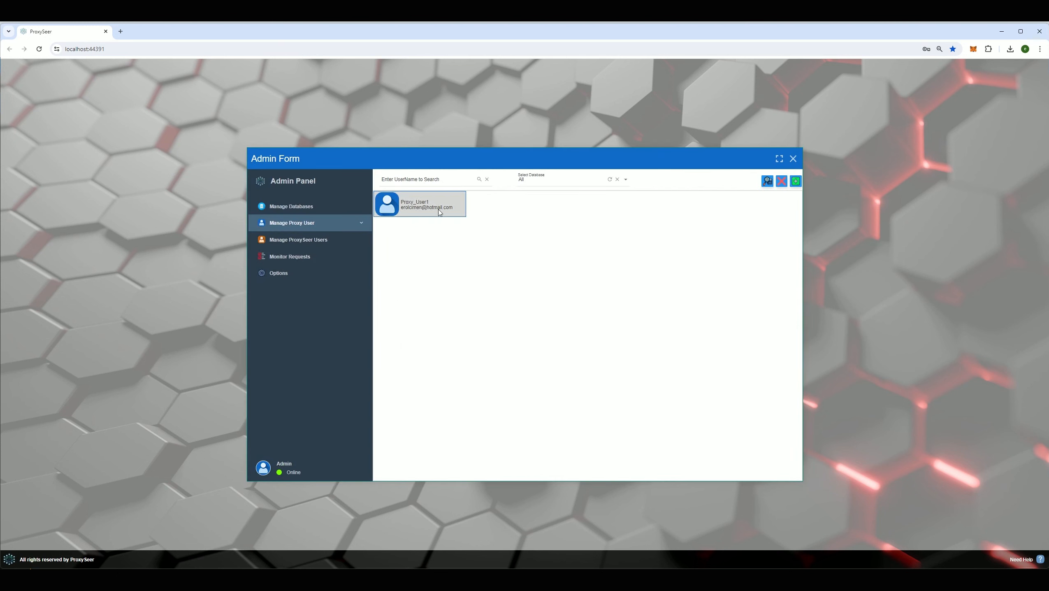
- Start a new proxy user PROXY_USER2 on SOM-PRODPDB2 and set its password
{"action": "left_click", "coordinate": [795, 180]}
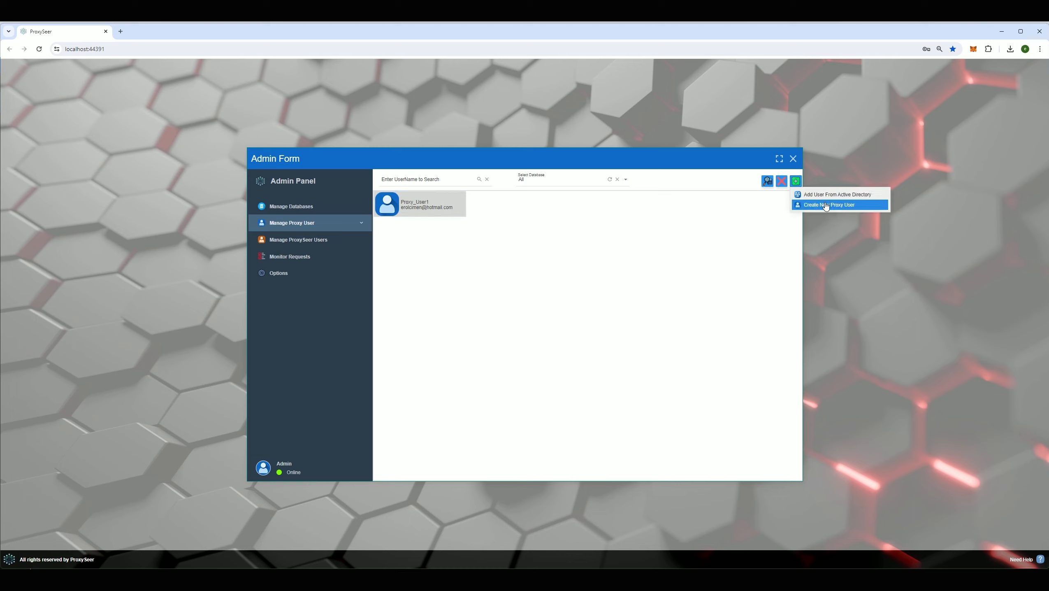
{"action": "left_click", "coordinate": [844, 205]}
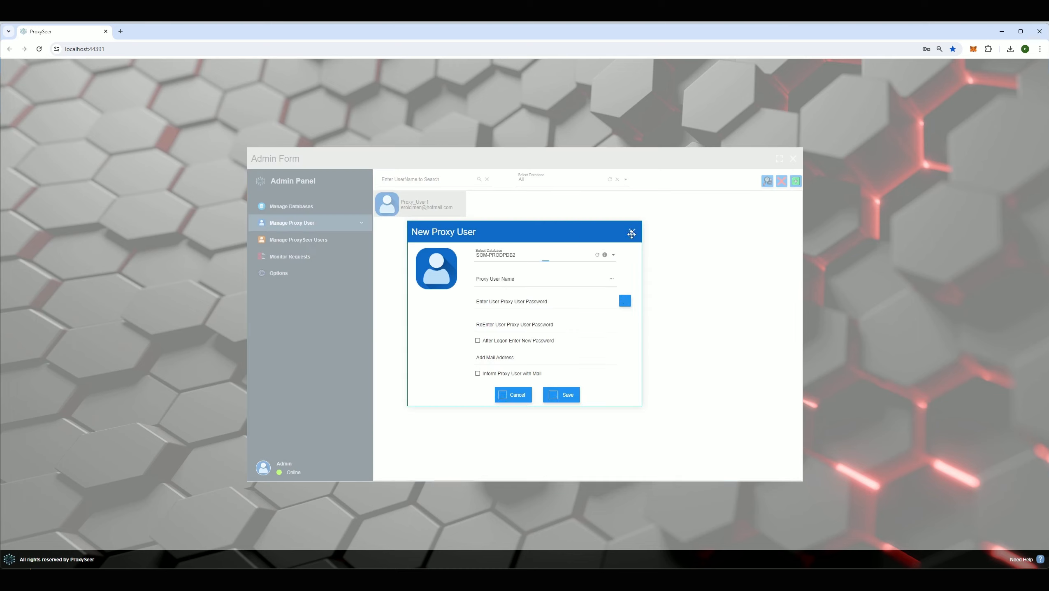
{"action": "left_click", "coordinate": [522, 260]}
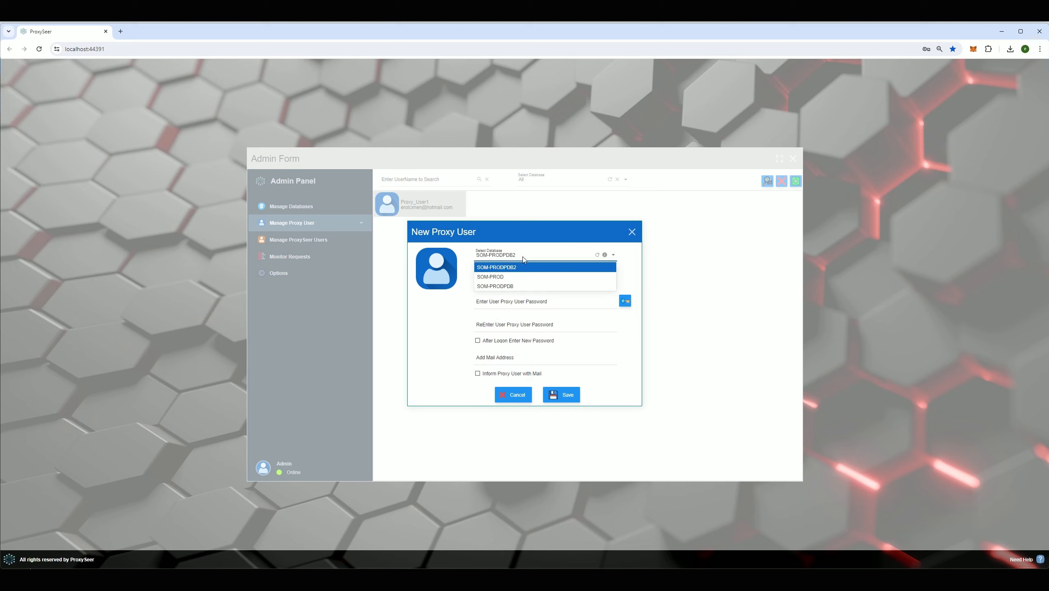
{"action": "left_click", "coordinate": [524, 265]}
{"action": "left_click", "coordinate": [506, 282]}
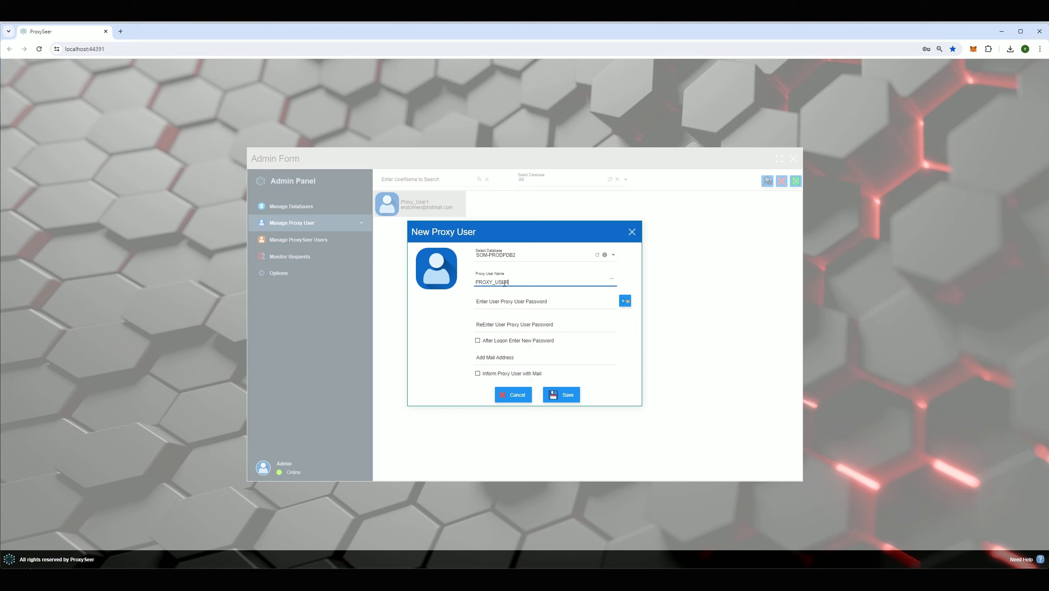
{"action": "key", "text": "Tab"}
{"action": "type", "text": "•••••"}
{"action": "key", "text": "Tab"}
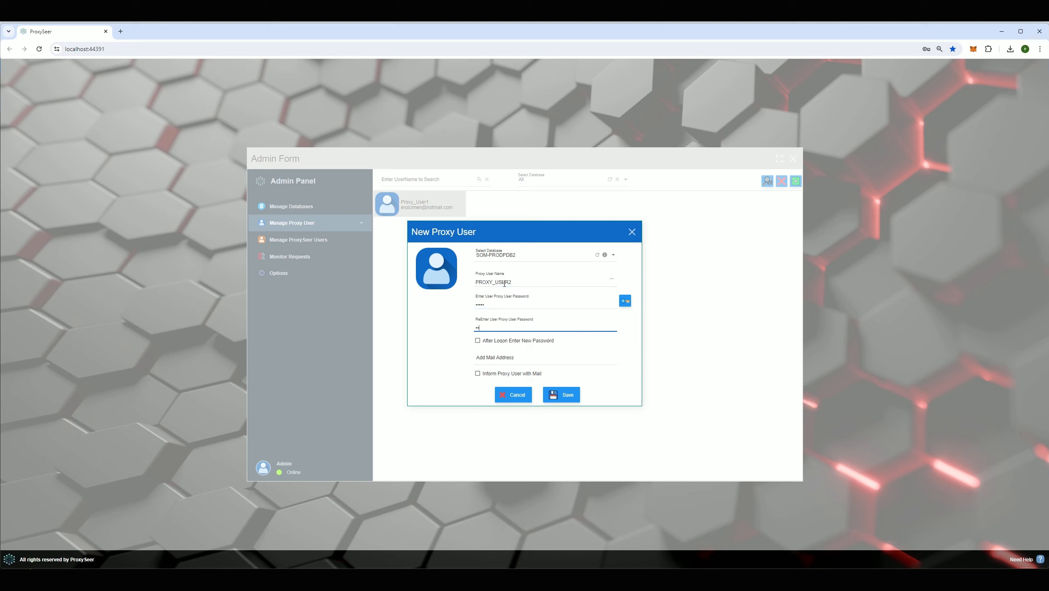
- Enter the user's mail address with notification left off, and save PROXY_USER2
{"action": "left_click", "coordinate": [500, 360]}
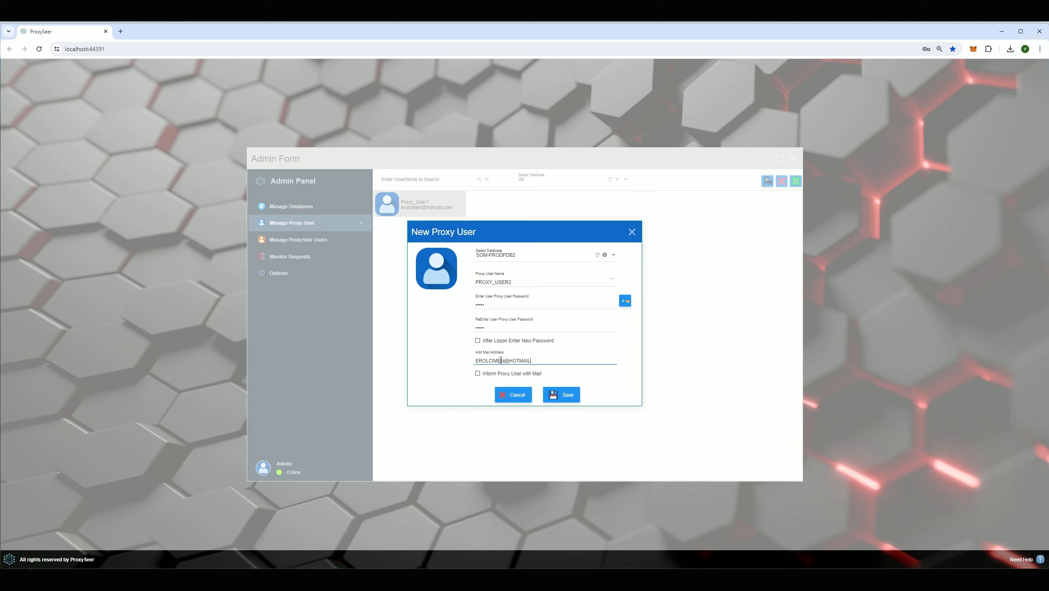
{"action": "left_click", "coordinate": [501, 375]}
{"action": "left_click", "coordinate": [501, 375]}
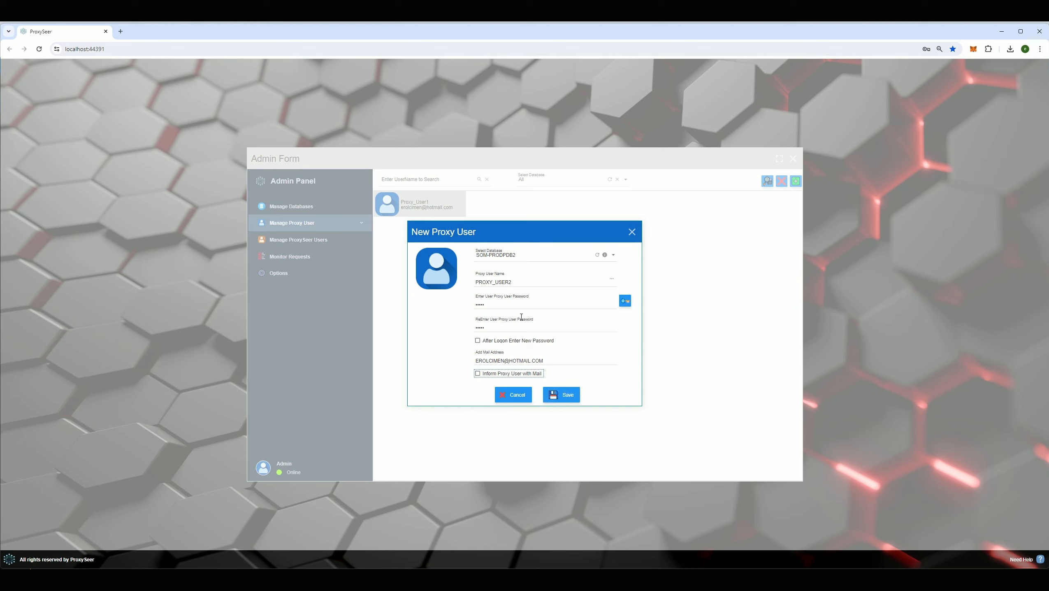
{"action": "left_click", "coordinate": [561, 395]}
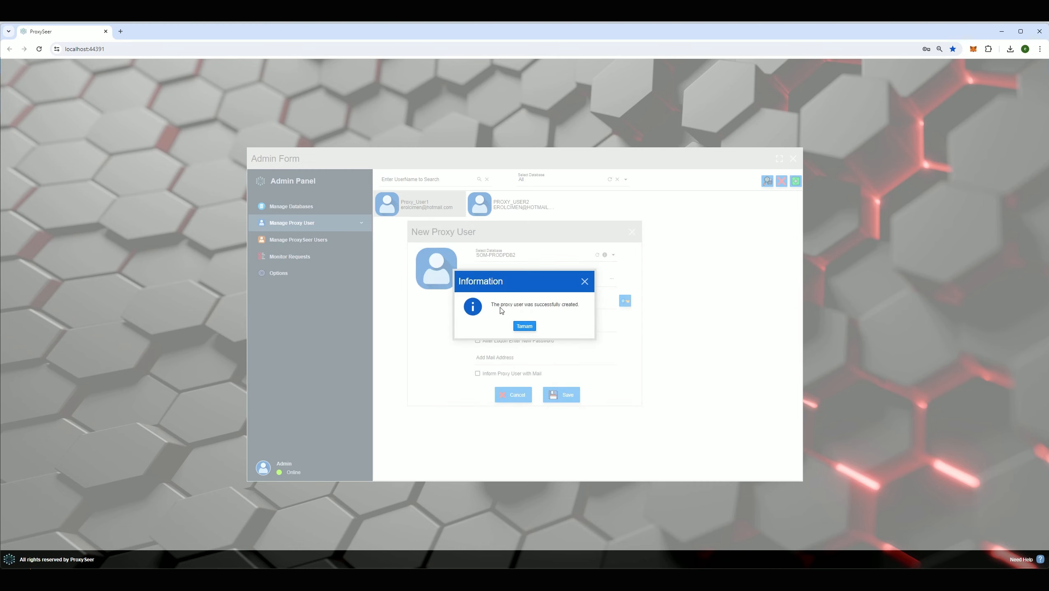
{"action": "left_click", "coordinate": [525, 326]}
{"action": "left_click", "coordinate": [633, 232]}
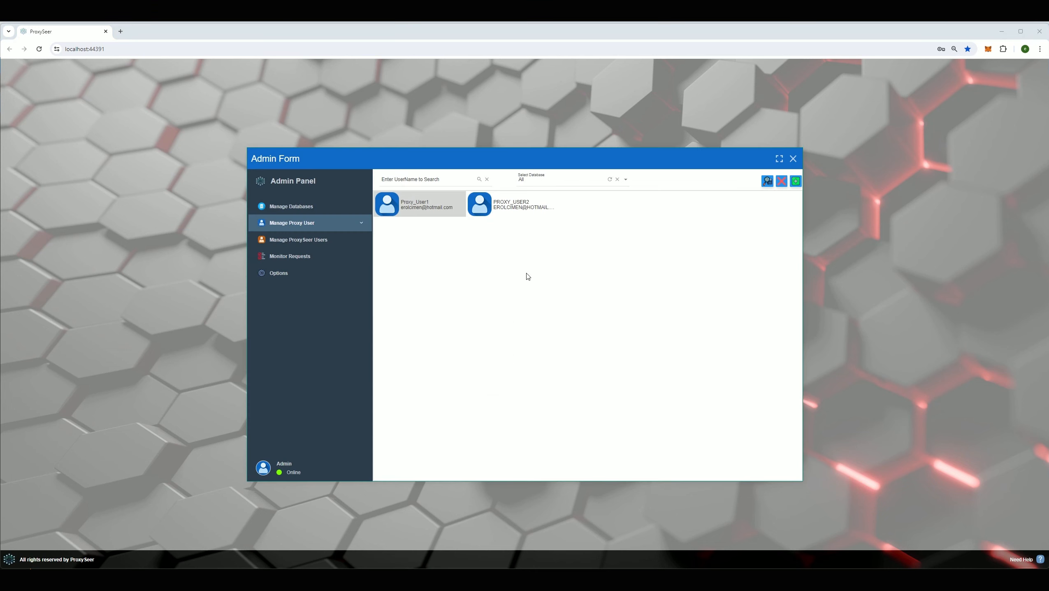
- Open Proxy User Privileges and choose PROXY_USER2 as the proxy user
{"action": "left_click", "coordinate": [504, 212]}
{"action": "left_click", "coordinate": [431, 208]}
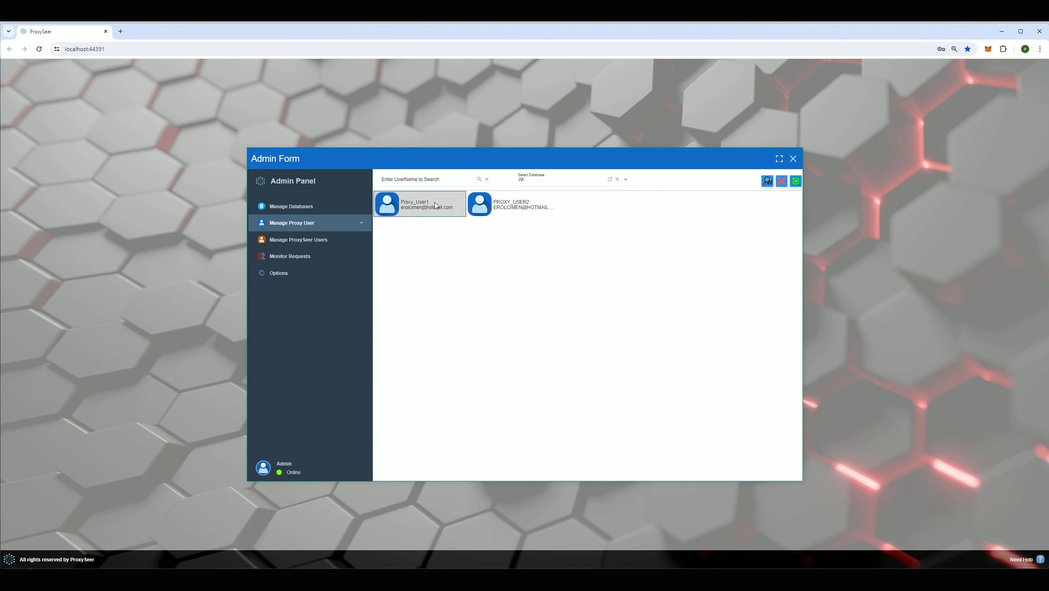
{"action": "left_click", "coordinate": [290, 227]}
{"action": "left_click", "coordinate": [306, 240]}
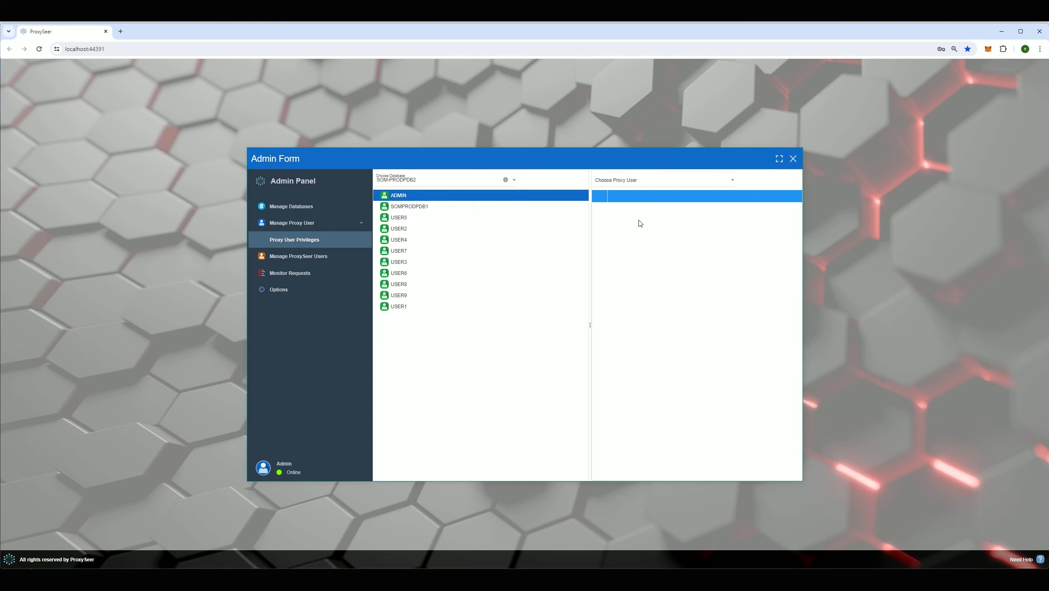
{"action": "left_click", "coordinate": [635, 183]}
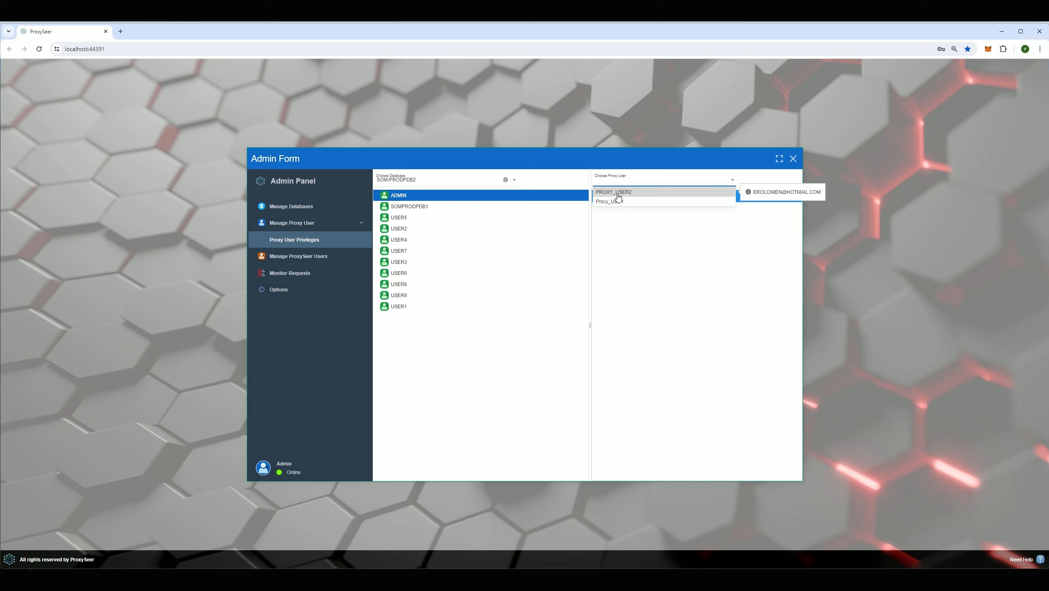
{"action": "left_click", "coordinate": [619, 193]}
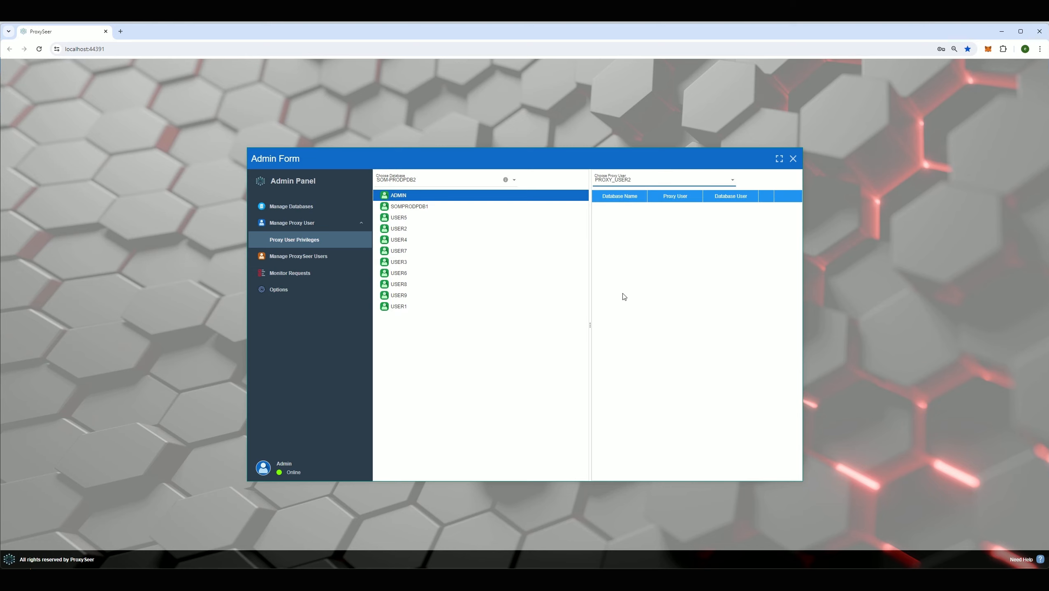
- Grant database user USER1 to PROXY_USER2 and switch the grant on
{"action": "left_click", "coordinate": [414, 306]}
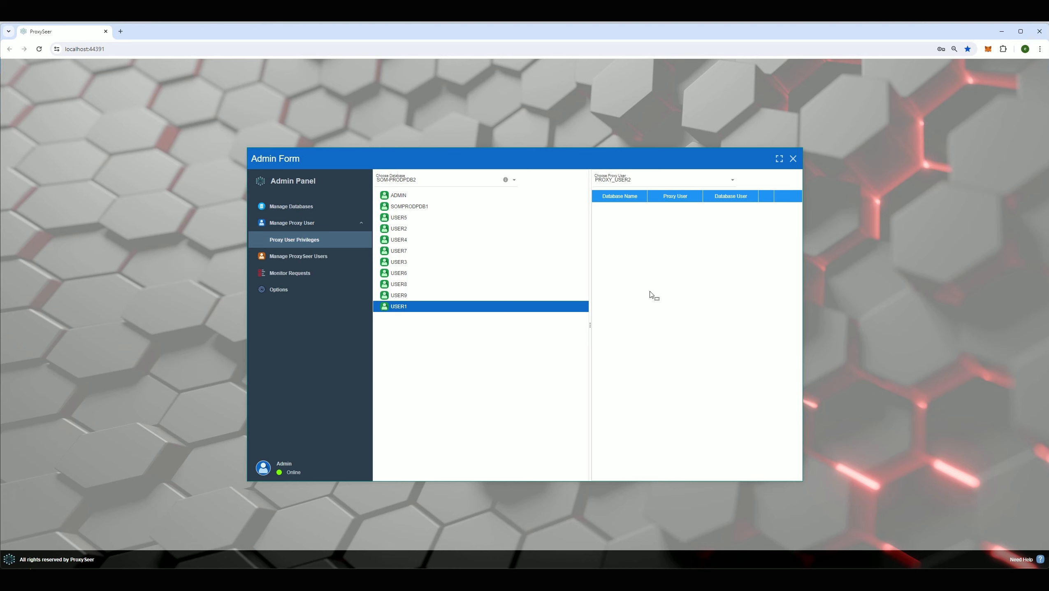
{"action": "left_click_drag", "start_coordinate": [651, 294], "coordinate": [649, 295]}
{"action": "left_click", "coordinate": [507, 328]}
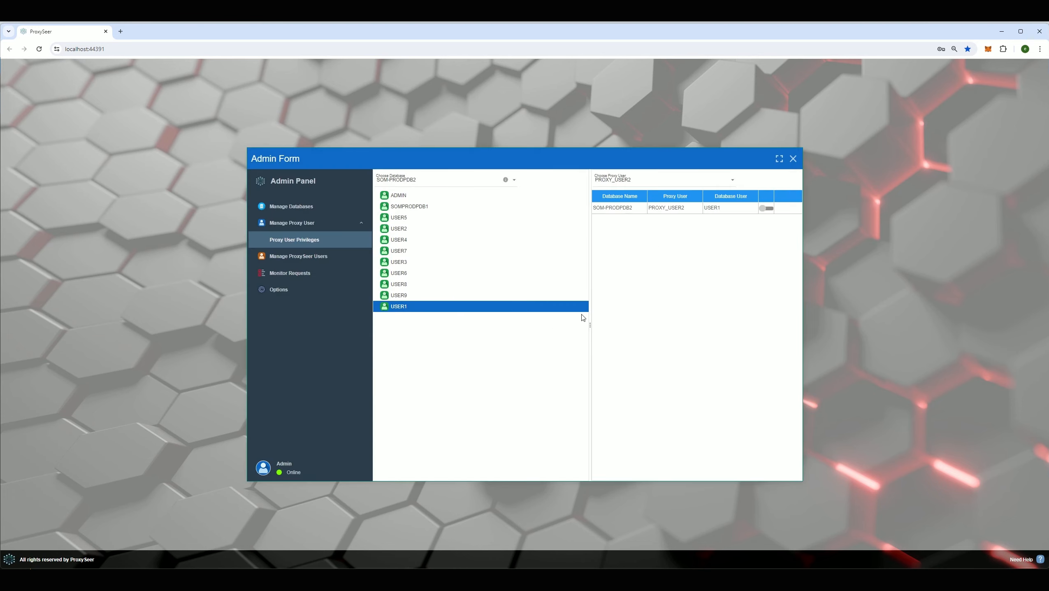
{"action": "left_click", "coordinate": [765, 209]}
{"action": "left_click", "coordinate": [511, 327]}
{"action": "left_click", "coordinate": [132, 53]}
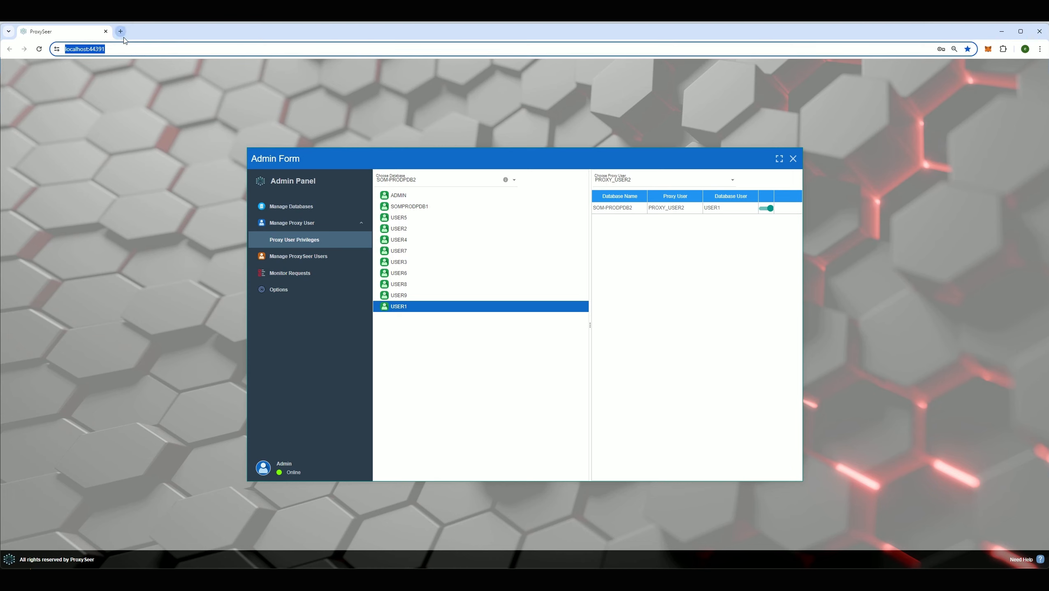
- Open Monitor Requests and try its status, database user and proxy user filters
{"action": "left_click", "coordinate": [300, 277]}
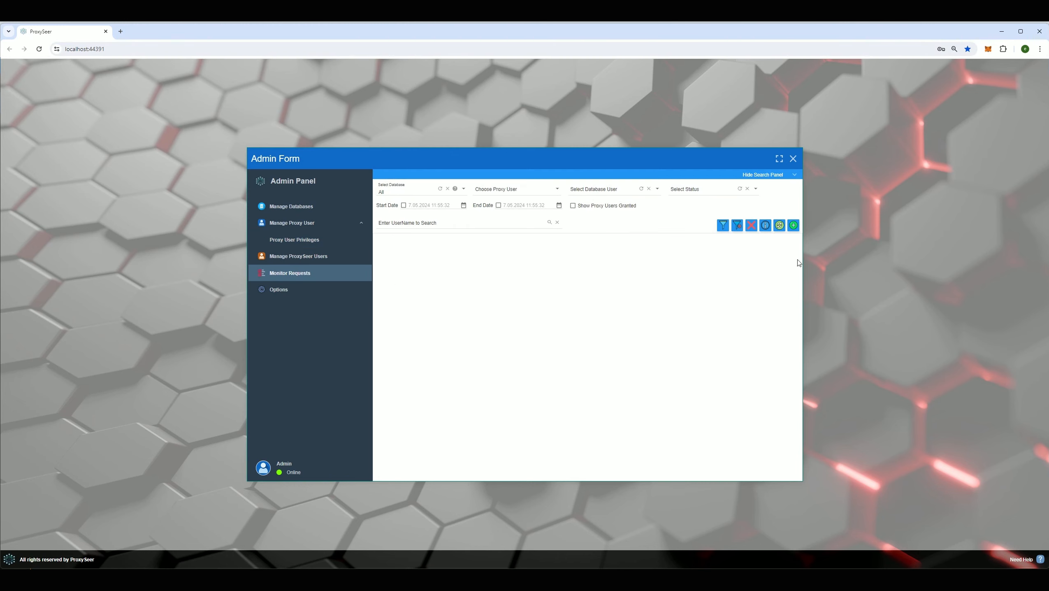
{"action": "left_click", "coordinate": [681, 191]}
{"action": "left_click", "coordinate": [616, 188]}
{"action": "left_click", "coordinate": [544, 190]}
- In a second tab, sign in as PROXY_USER2 and glance at the database list
{"action": "left_click", "coordinate": [119, 33]}
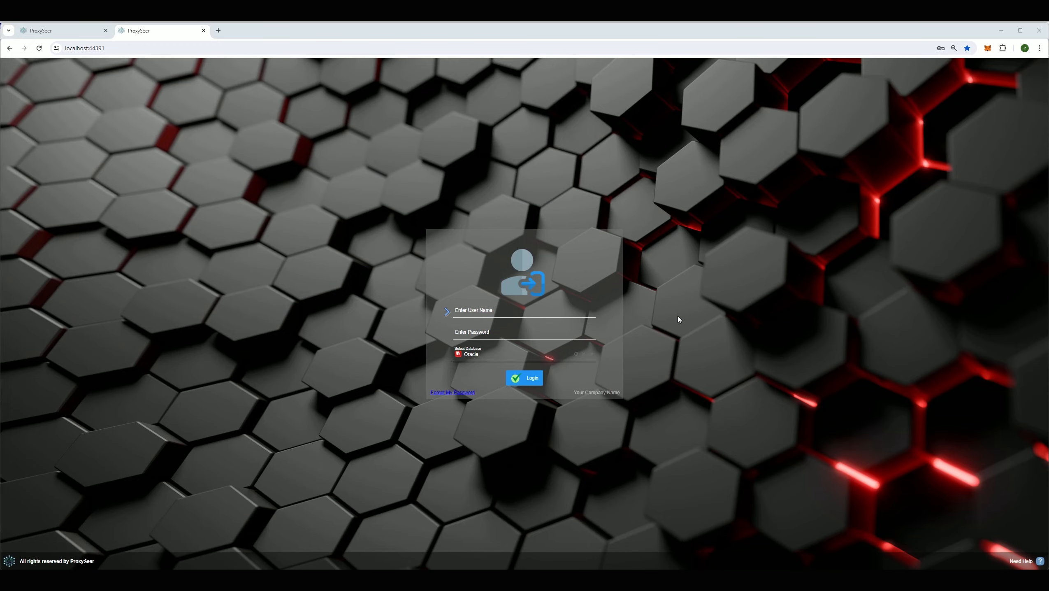
{"action": "left_click", "coordinate": [485, 315]}
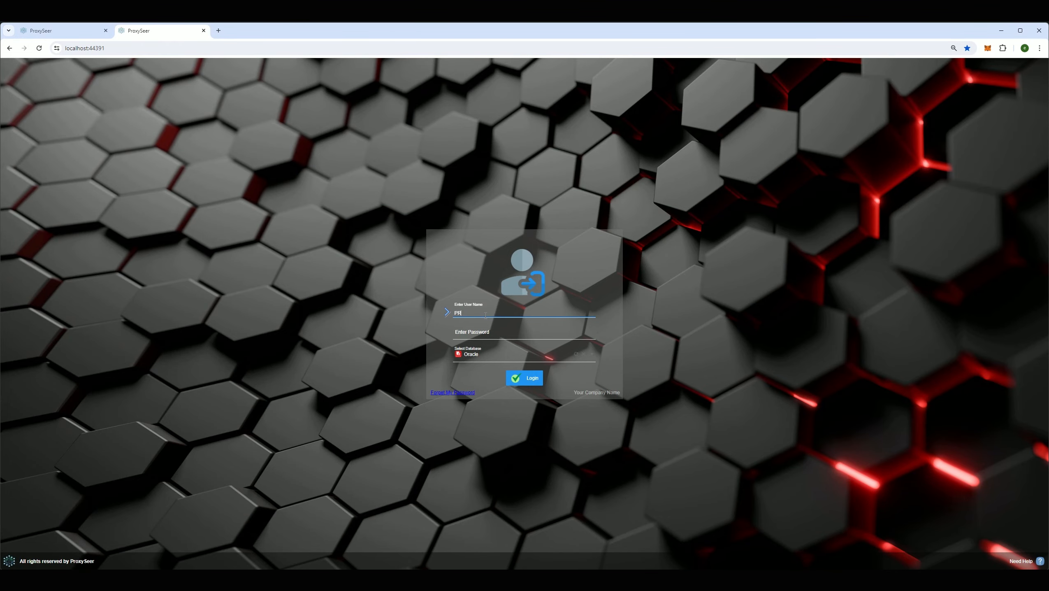
{"action": "type", "text": "PROXY_USER2"}
{"action": "key", "text": "Tab"}
{"action": "key", "text": "Return"}
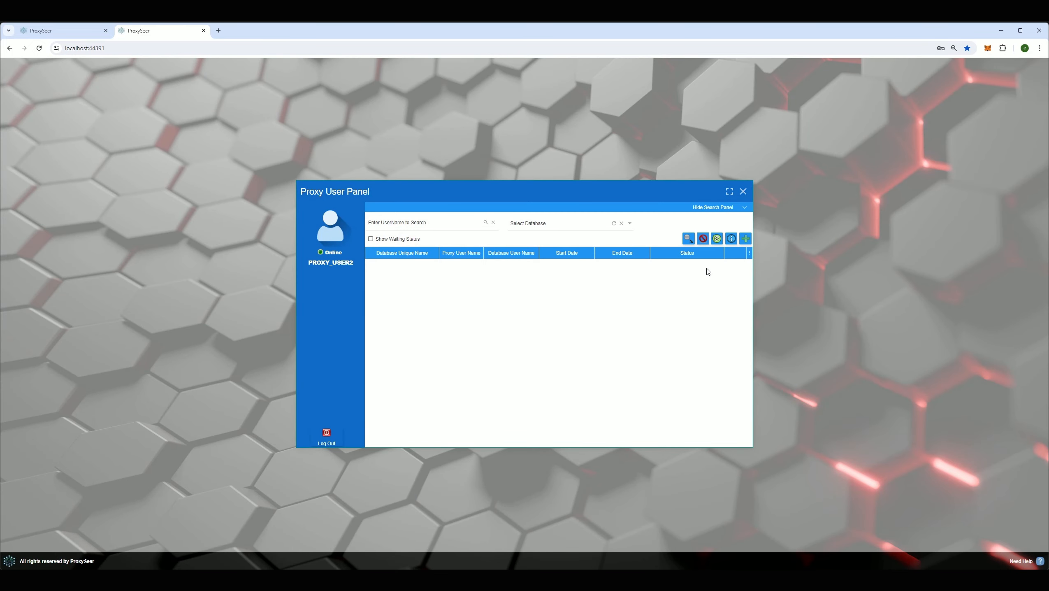
{"action": "left_click", "coordinate": [579, 225]}
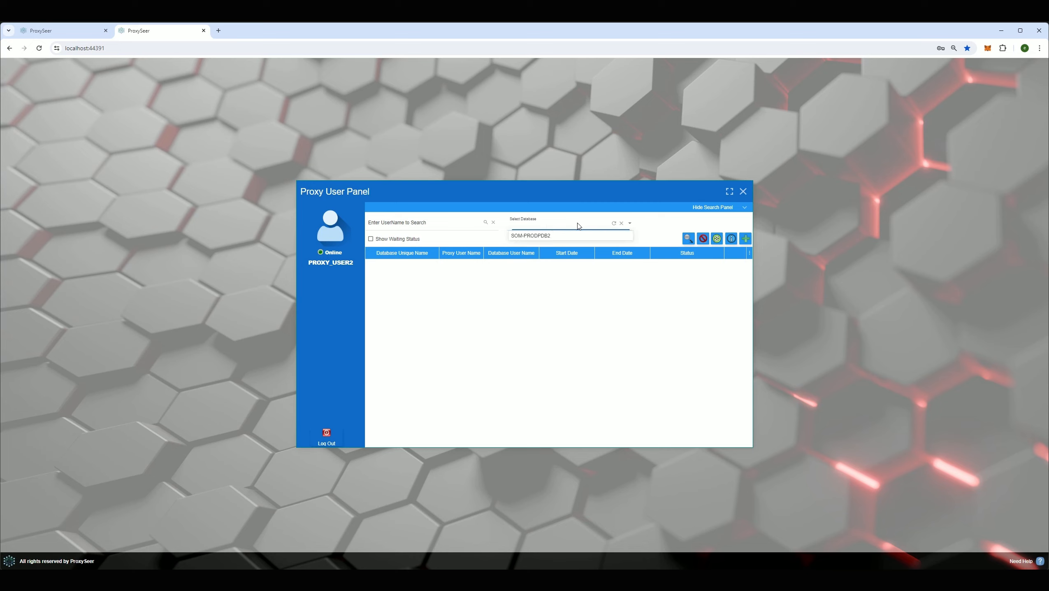
{"action": "left_click", "coordinate": [552, 295]}
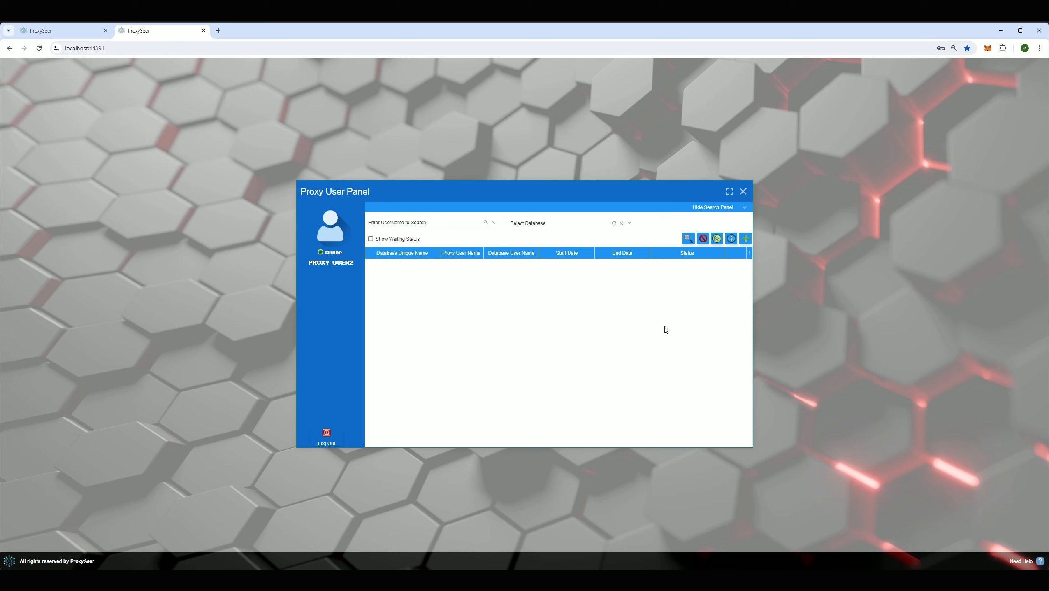
- Start a new connection request for database SOM-PRODPDB2 with database user USER1
{"action": "left_click", "coordinate": [745, 239]}
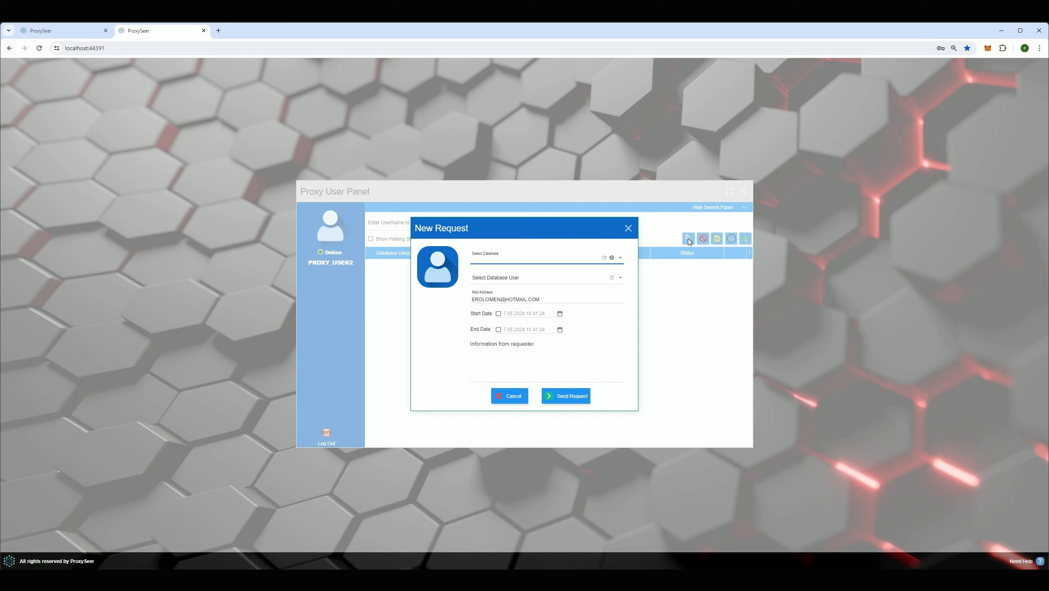
{"action": "left_click", "coordinate": [511, 261]}
{"action": "left_click", "coordinate": [512, 262]}
{"action": "left_click", "coordinate": [494, 284]}
{"action": "left_click", "coordinate": [496, 266]}
{"action": "left_click", "coordinate": [496, 270]}
{"action": "left_click", "coordinate": [497, 279]}
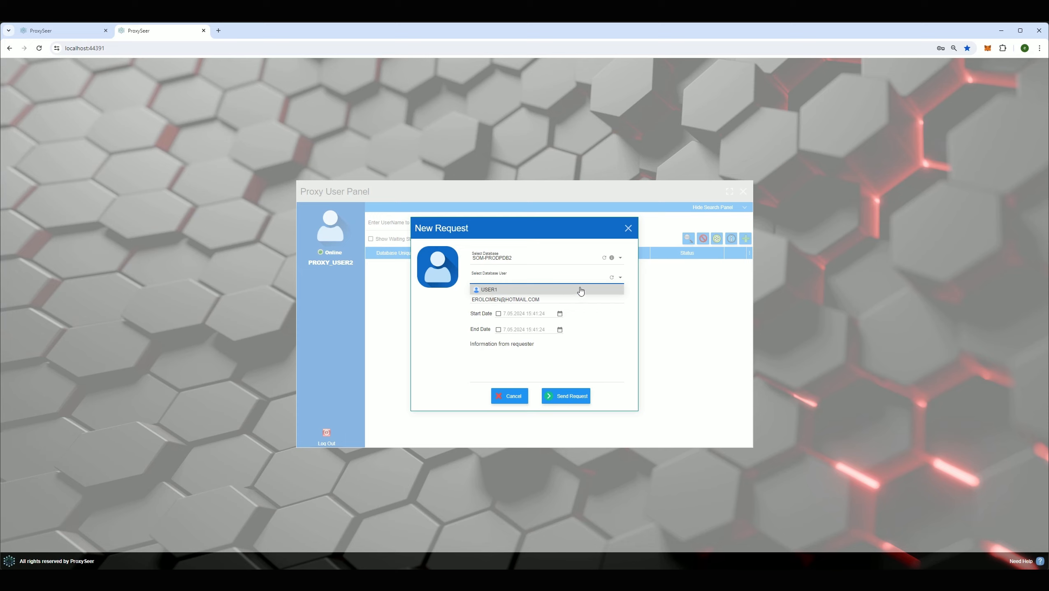
{"action": "left_click", "coordinate": [503, 290]}
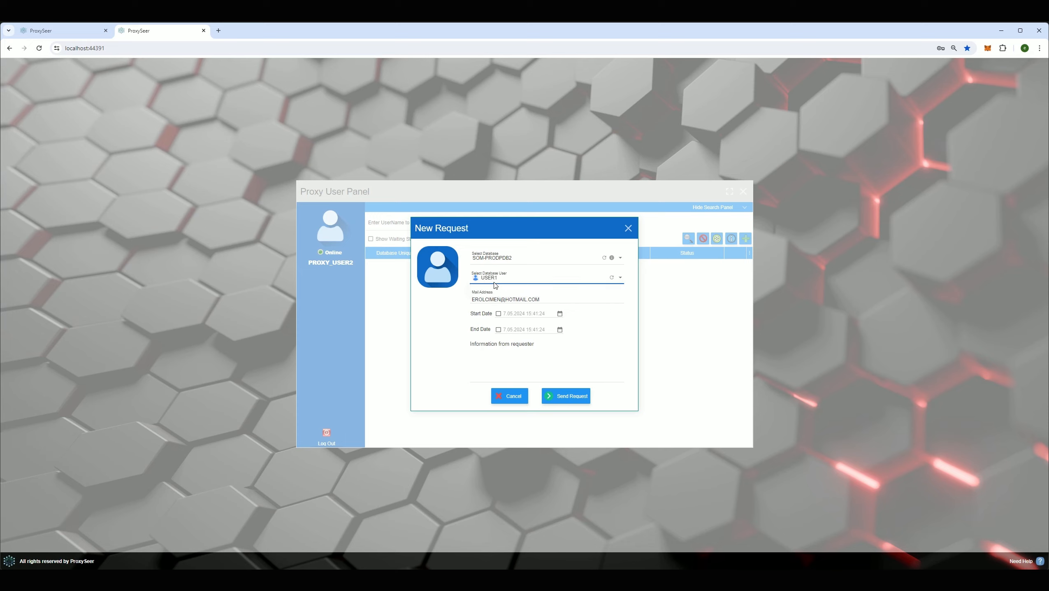
{"action": "left_click_drag", "start_coordinate": [540, 298], "coordinate": [491, 292]}
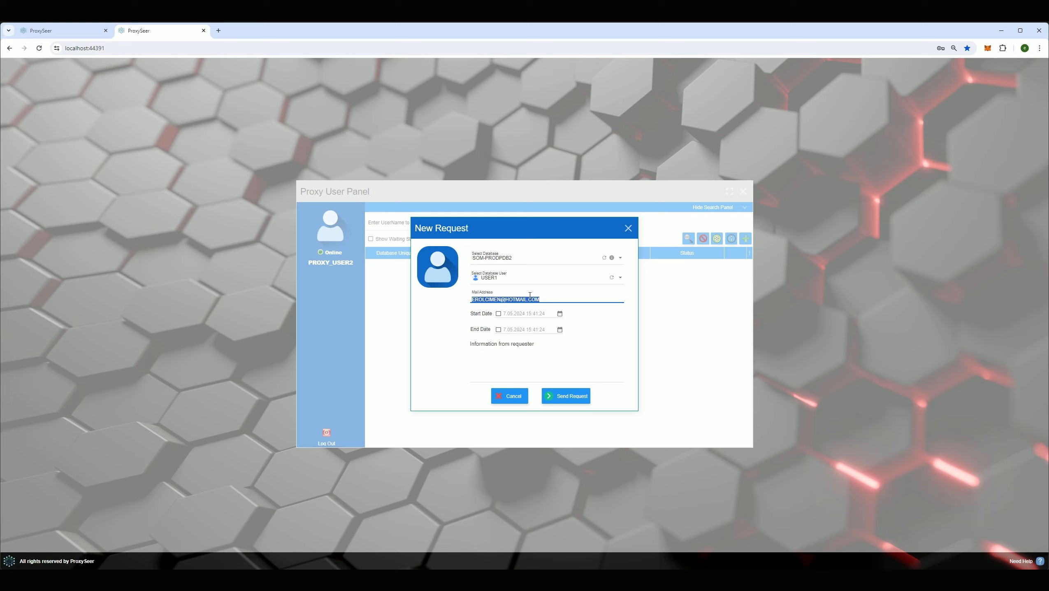
- Try the start and end date options, leaving both dates unchecked
{"action": "left_click", "coordinate": [499, 314]}
{"action": "left_click", "coordinate": [499, 330]}
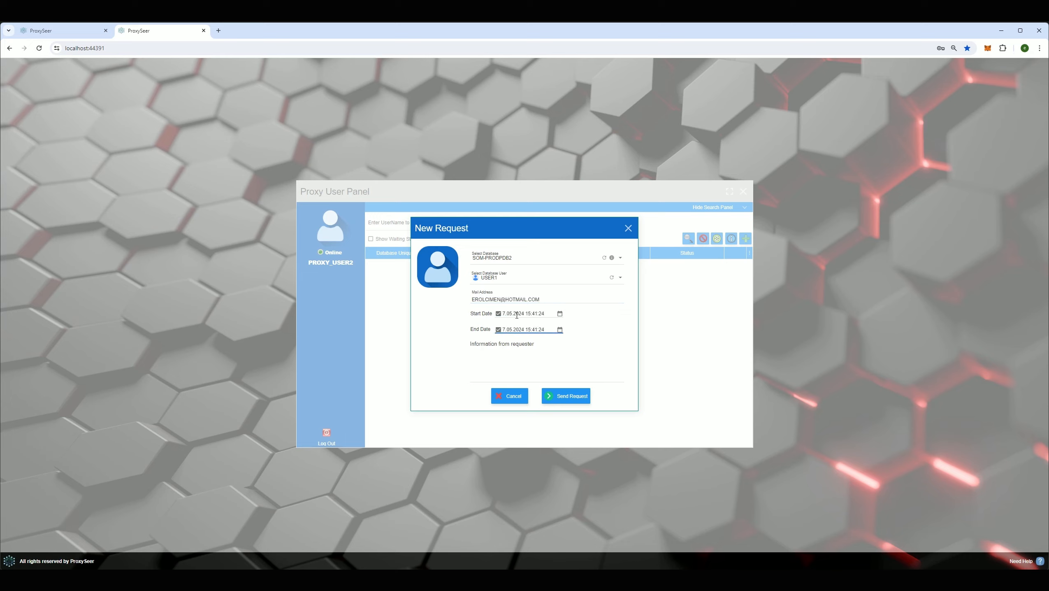
{"action": "left_click", "coordinate": [560, 314]}
{"action": "left_click", "coordinate": [559, 314]}
{"action": "left_click", "coordinate": [559, 330]}
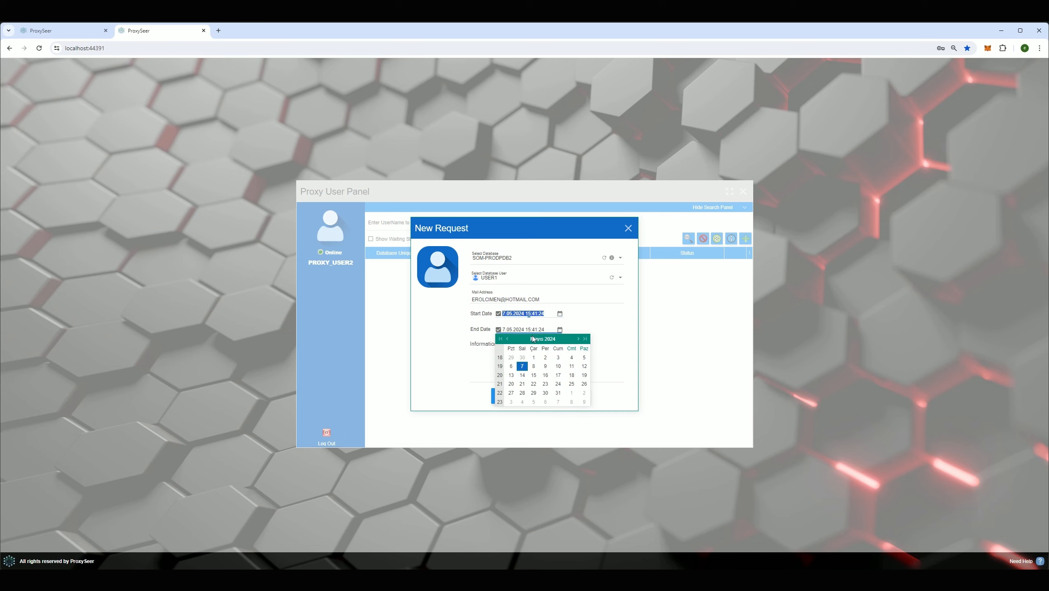
{"action": "left_click", "coordinate": [539, 368]}
{"action": "left_click", "coordinate": [499, 330]}
{"action": "left_click", "coordinate": [498, 314]}
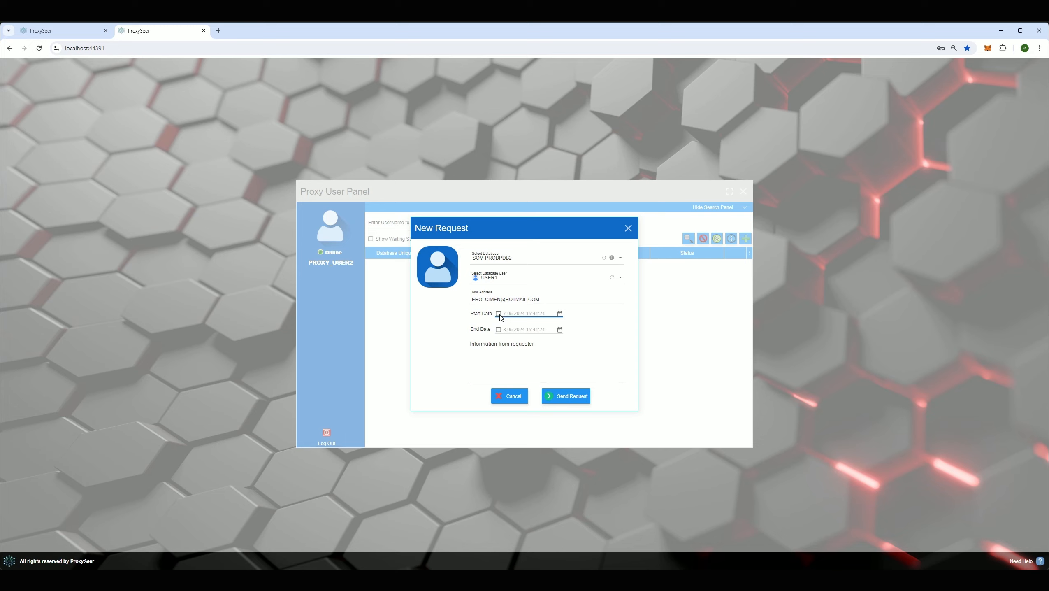
{"action": "left_click", "coordinate": [499, 330]}
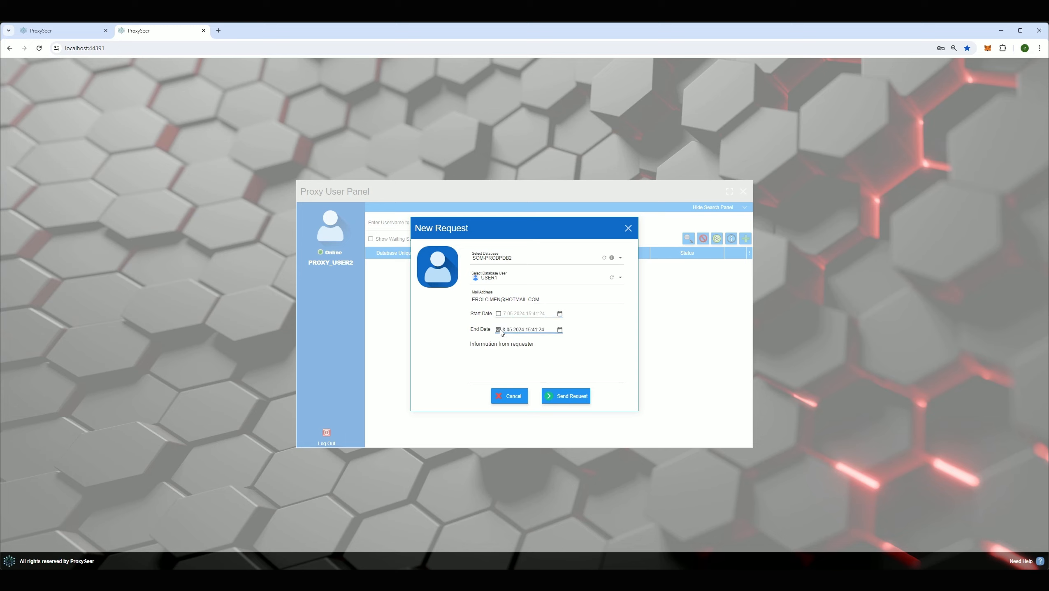
{"action": "left_click", "coordinate": [500, 330]}
{"action": "left_click", "coordinate": [499, 315]}
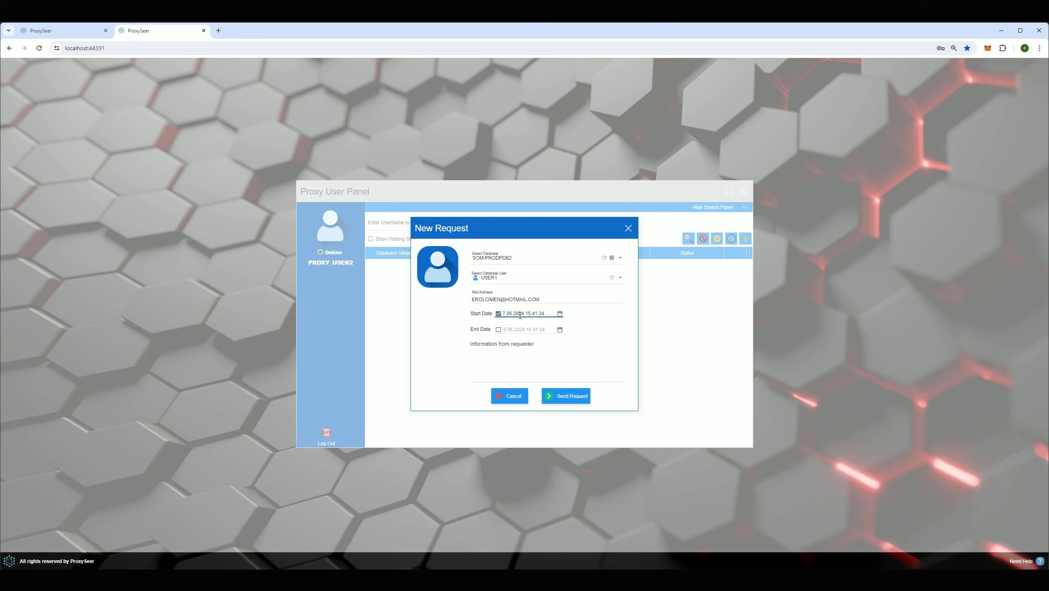
{"action": "left_click", "coordinate": [498, 313]}
- Send the request, acknowledge the success message with Tamam and close the form
{"action": "left_click_drag", "start_coordinate": [493, 229], "coordinate": [507, 239]}
{"action": "left_click", "coordinate": [593, 414]}
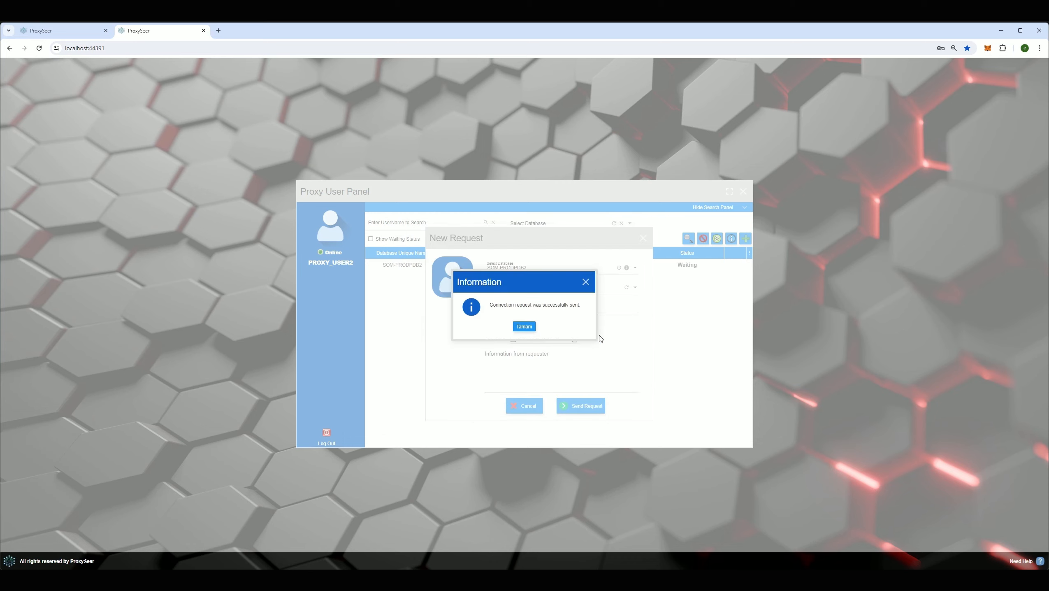
{"action": "left_click", "coordinate": [527, 328]}
{"action": "left_click", "coordinate": [644, 238]}
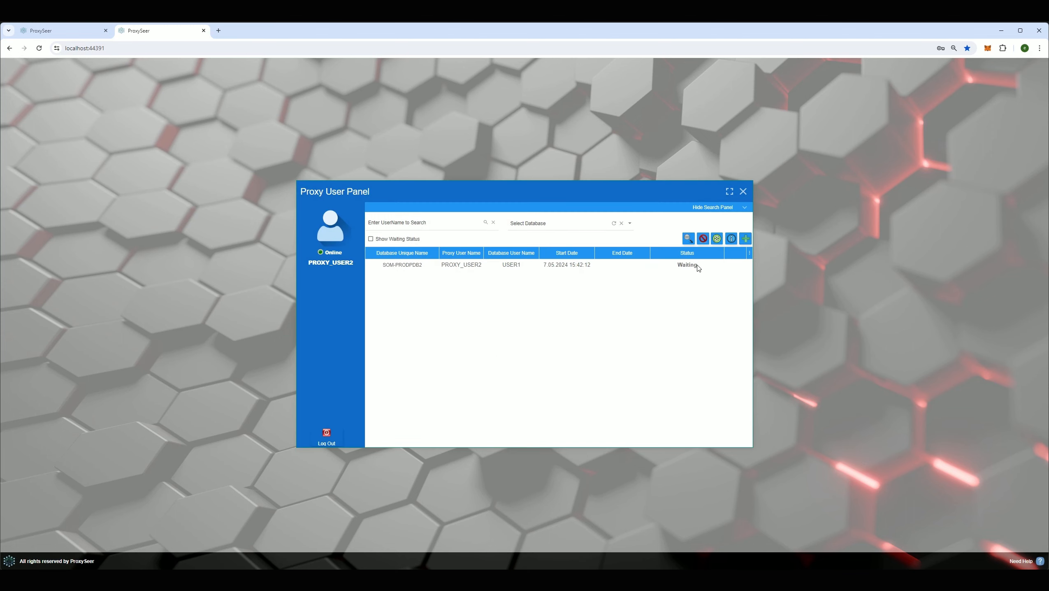
- Open the information form for PROXY_USER2's Waiting request in the admin's Admin Form tab
{"action": "left_click", "coordinate": [699, 269]}
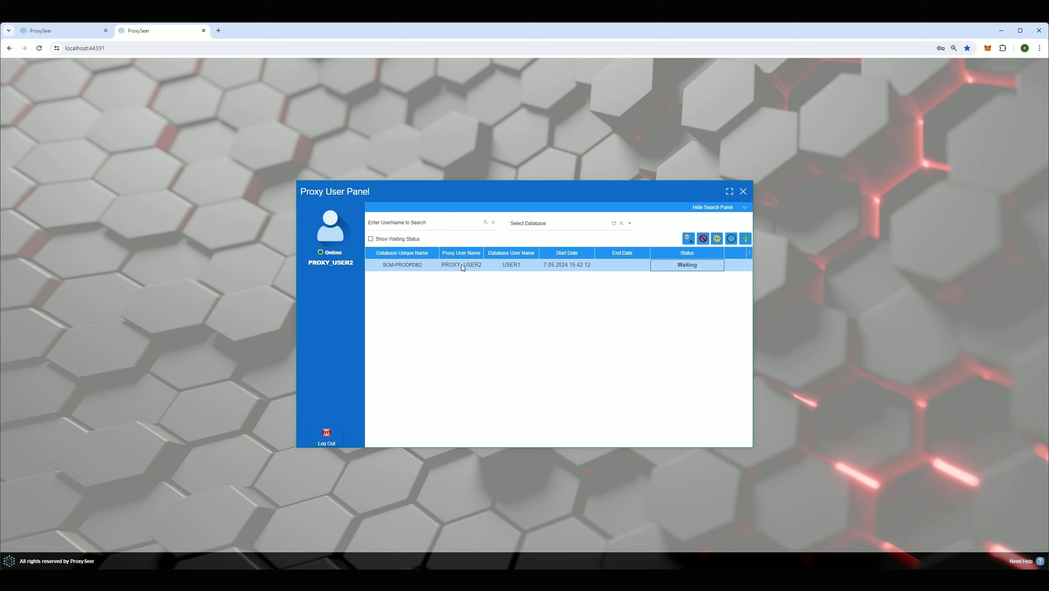
{"action": "left_click", "coordinate": [79, 30]}
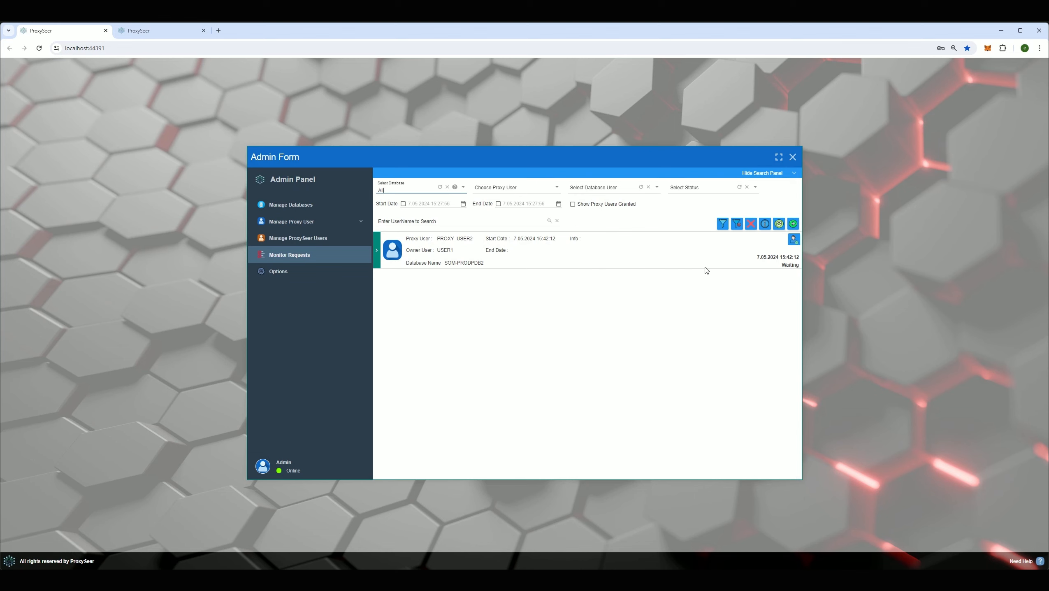
{"action": "left_click", "coordinate": [794, 239]}
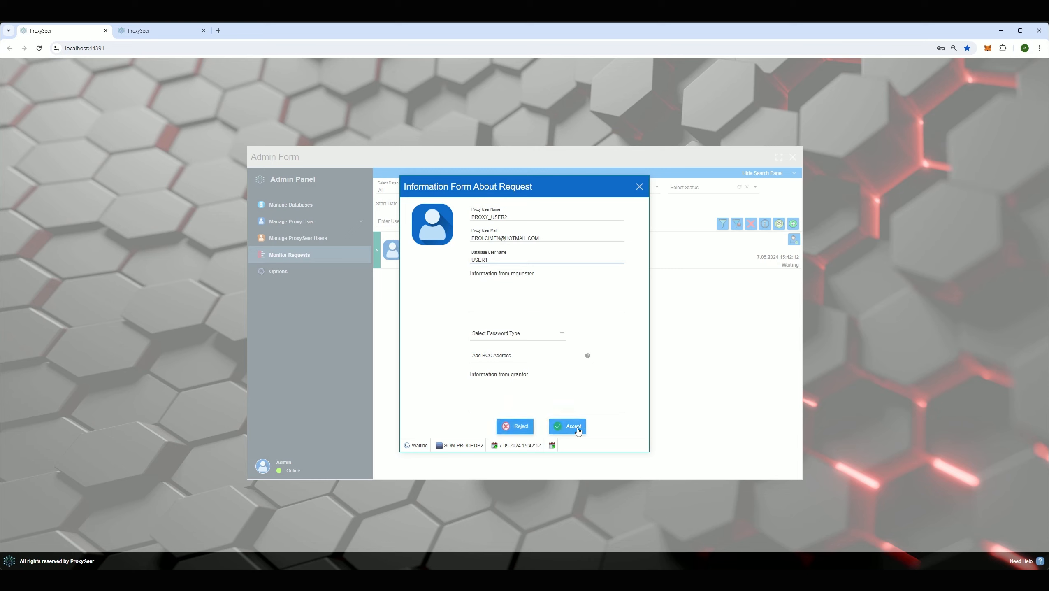
- Set the password type to Default and accept PROXY_USER2's USER1 request
{"action": "left_click", "coordinate": [498, 335]}
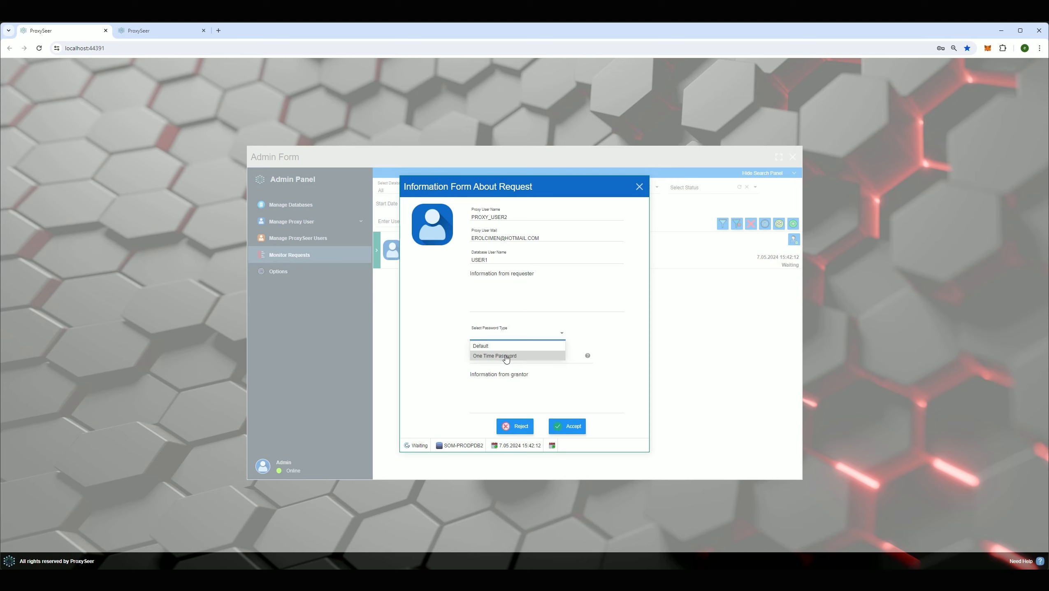
{"action": "left_click", "coordinate": [497, 357]}
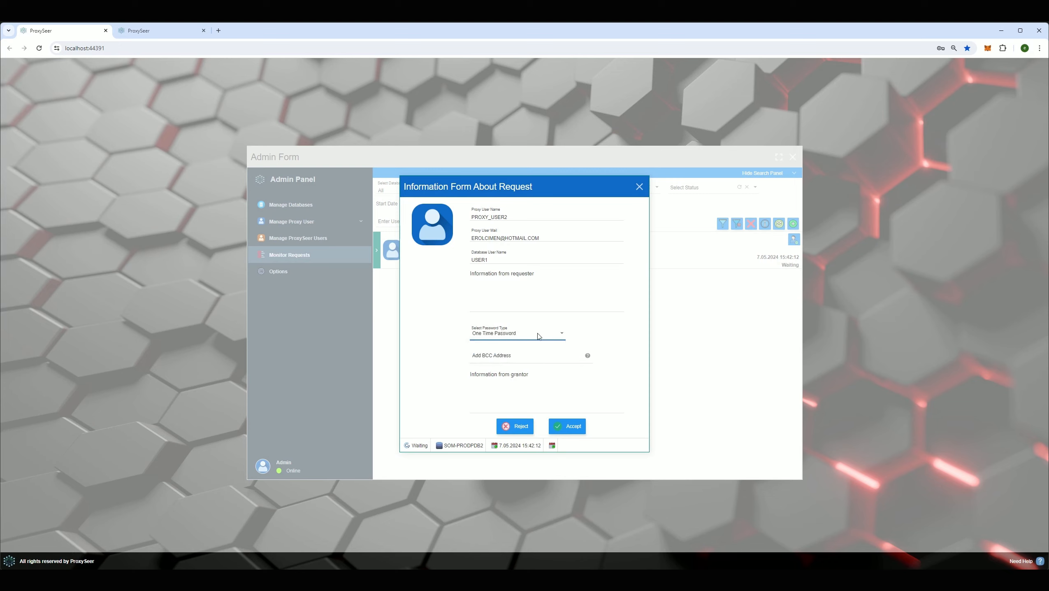
{"action": "left_click", "coordinate": [493, 338]}
{"action": "left_click", "coordinate": [500, 346]}
{"action": "left_click", "coordinate": [560, 427]}
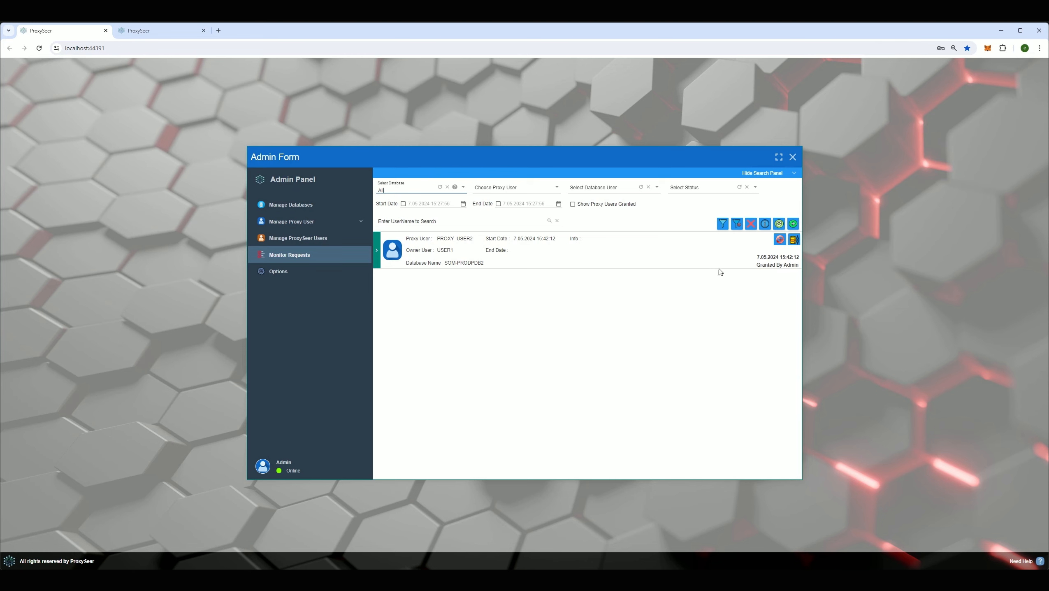
- Return to the second browser tab showing PROXY_USER2's Proxy User Panel
{"action": "left_click", "coordinate": [160, 31]}
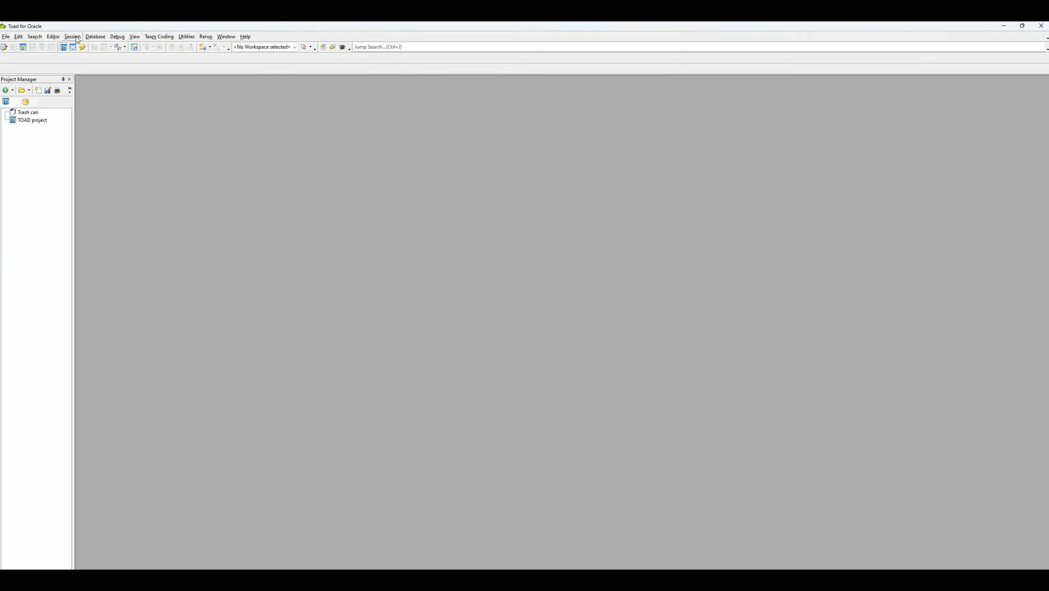
- Connect Toad for Oracle to PRODPDB2 as PROXY_USER2[USER1] through a new session
{"action": "left_click", "coordinate": [74, 37]}
{"action": "left_click", "coordinate": [98, 47]}
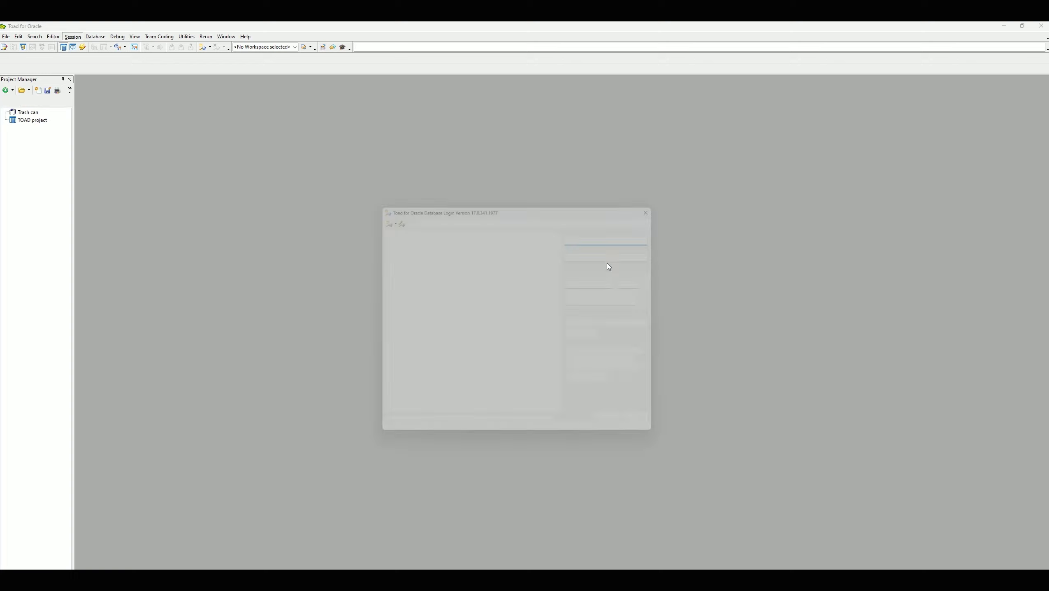
{"action": "left_click", "coordinate": [631, 426]}
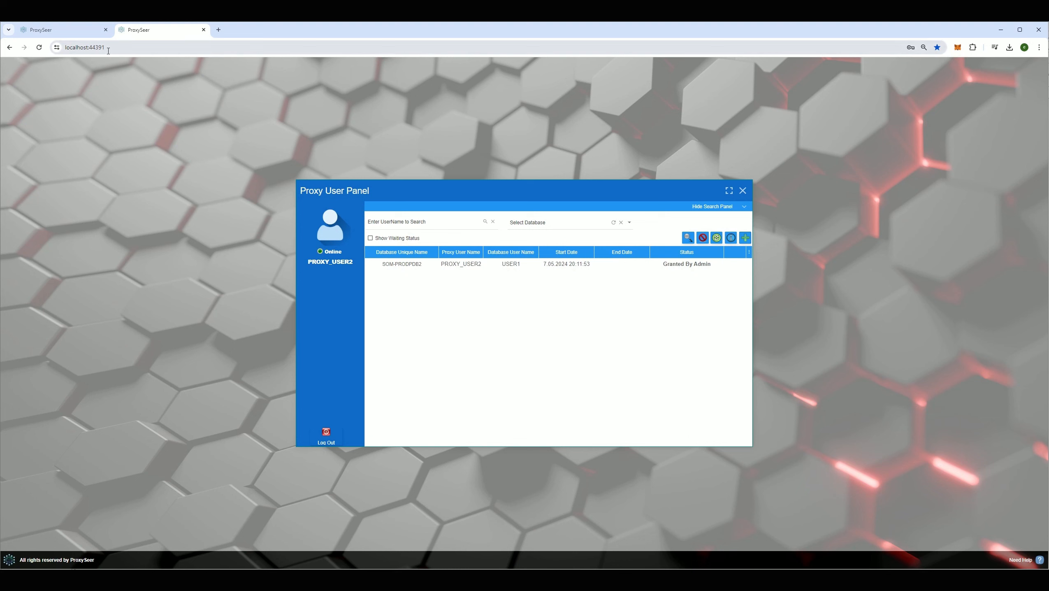
- Revoke PROXY_USER2's granted USER1 access from the admin tab and confirm with Evet
{"action": "left_click", "coordinate": [51, 35]}
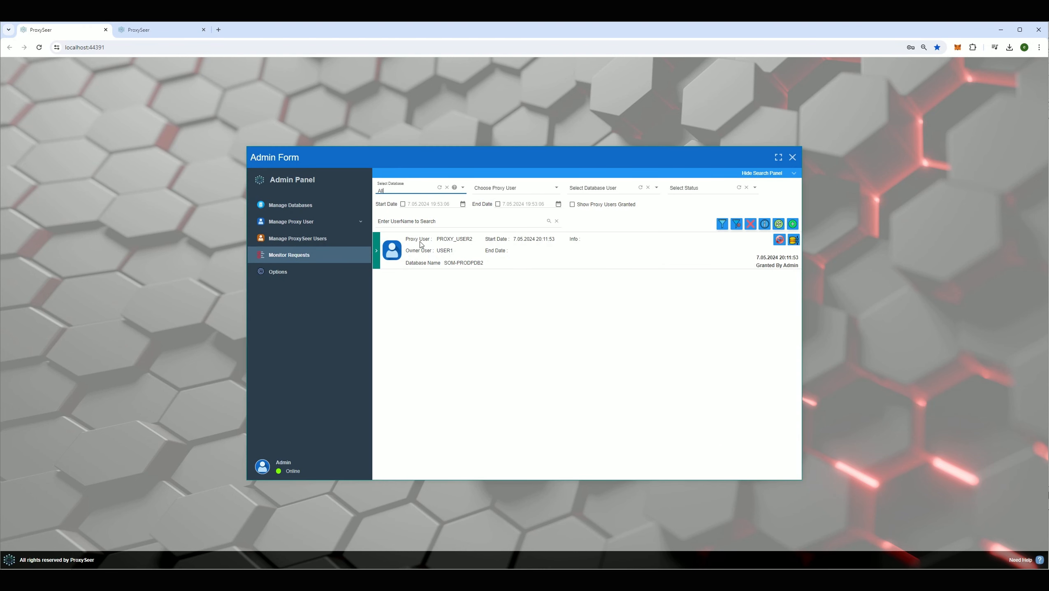
{"action": "left_click", "coordinate": [780, 241]}
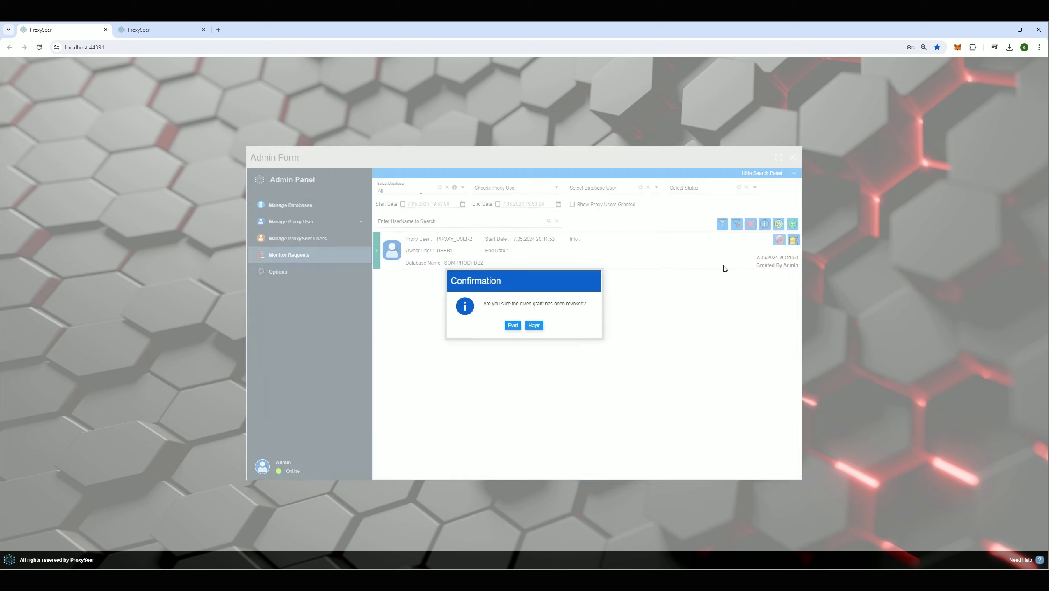
{"action": "left_click", "coordinate": [512, 326]}
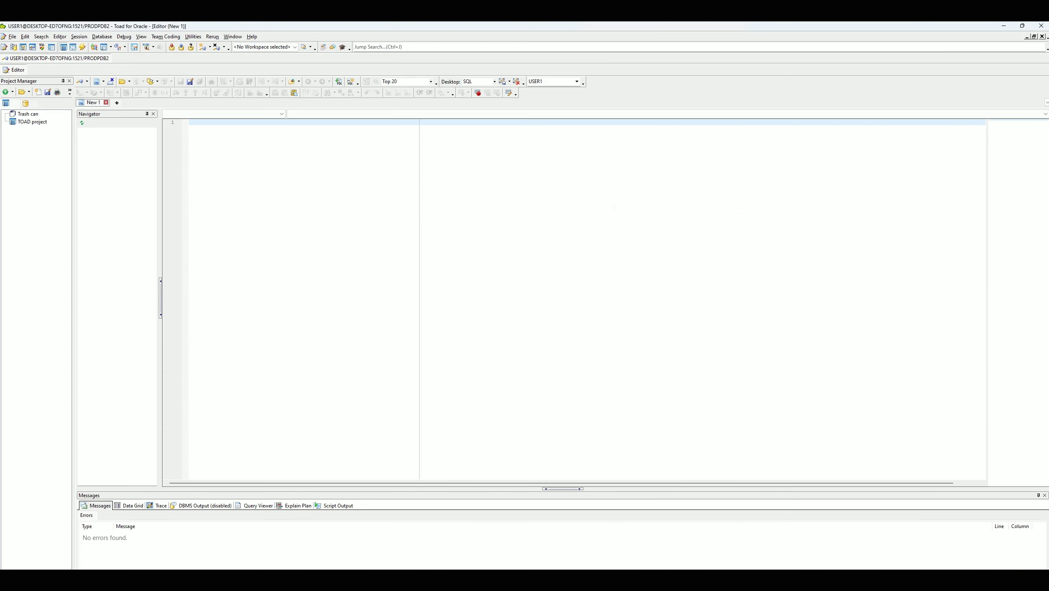
- Retry the USER1 connection in Toad, close the ORA-01017 error and login dialog, then return to Chrome
{"action": "left_click", "coordinate": [79, 36]}
{"action": "key", "text": "Escape"}
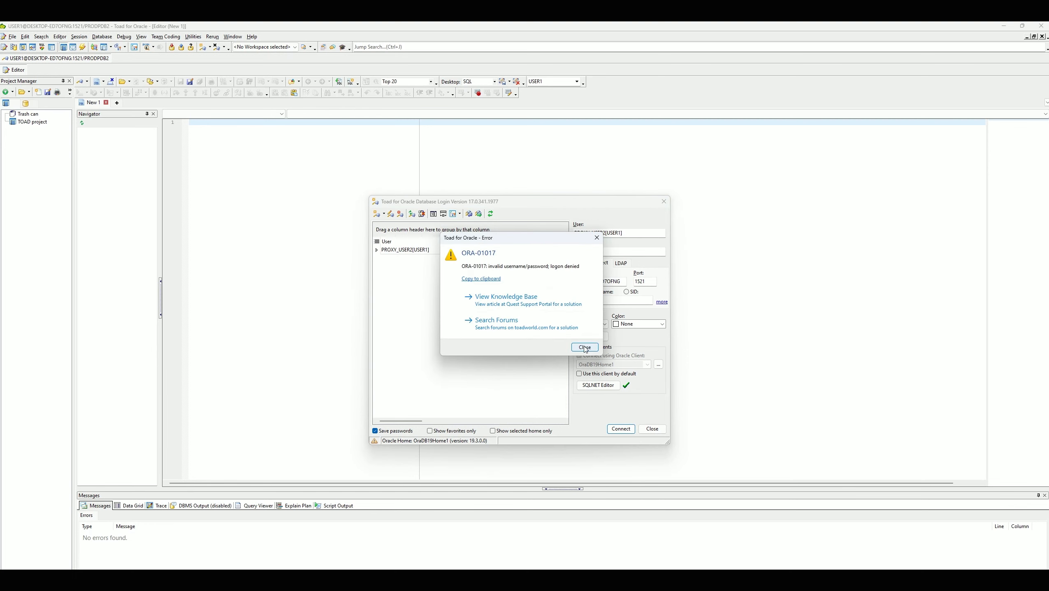
{"action": "left_click", "coordinate": [584, 347]}
{"action": "left_click", "coordinate": [664, 202]}
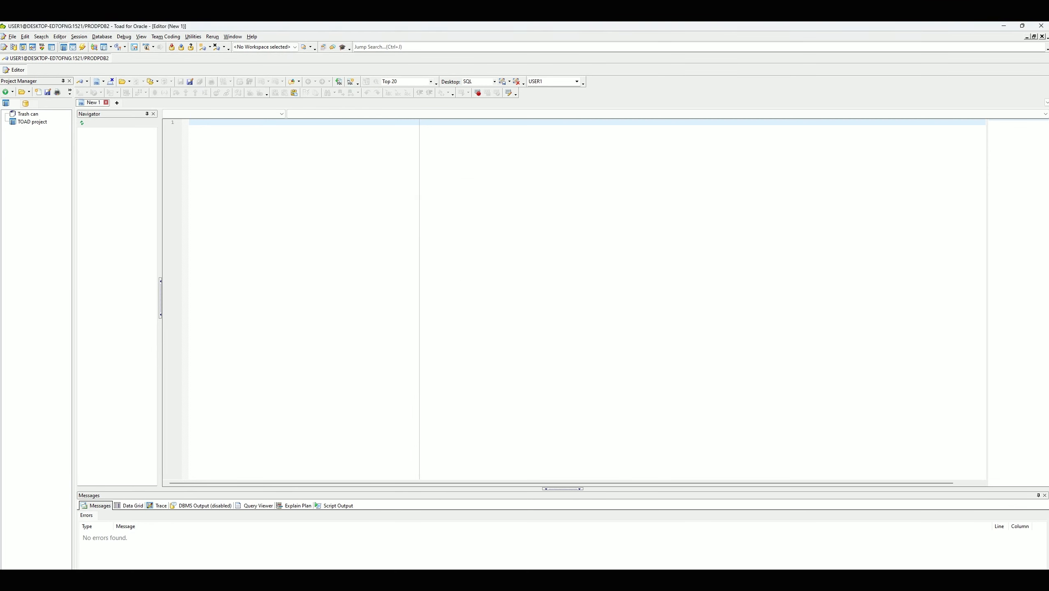
{"action": "mouse_move", "coordinate": [448, 579]}
{"action": "left_click", "coordinate": [493, 557]}
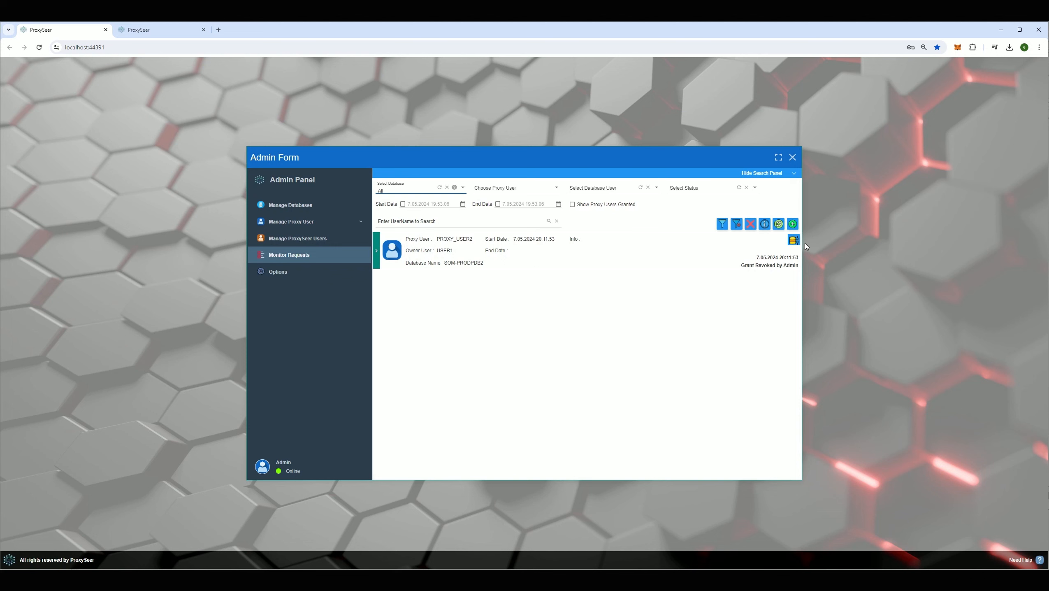
- Kill PROXY_USER2's USER1 database session and confirm with Evet
{"action": "left_click", "coordinate": [794, 241]}
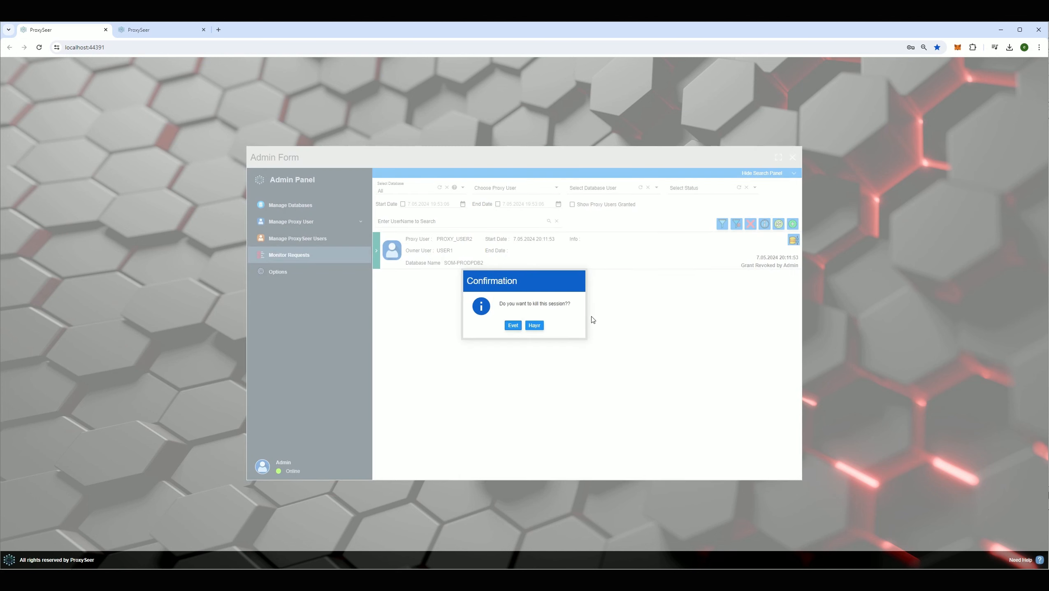
{"action": "left_click", "coordinate": [512, 324]}
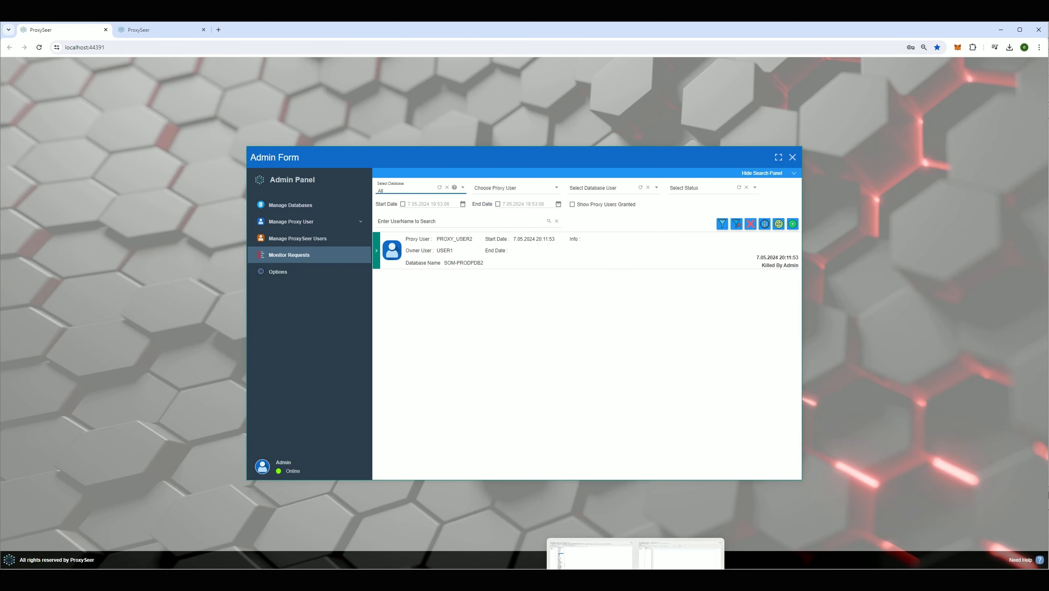
- Run SELECT SYSTIMESTAMP FROM DUAL in Toad and dismiss the 'Connection is not connected' error
{"action": "left_click", "coordinate": [668, 559]}
{"action": "type", "text": "SELECT SYSTIMESTAMP FROM DUAL"}
{"action": "key", "text": "ctrl+a"}
{"action": "left_click", "coordinate": [78, 91]}
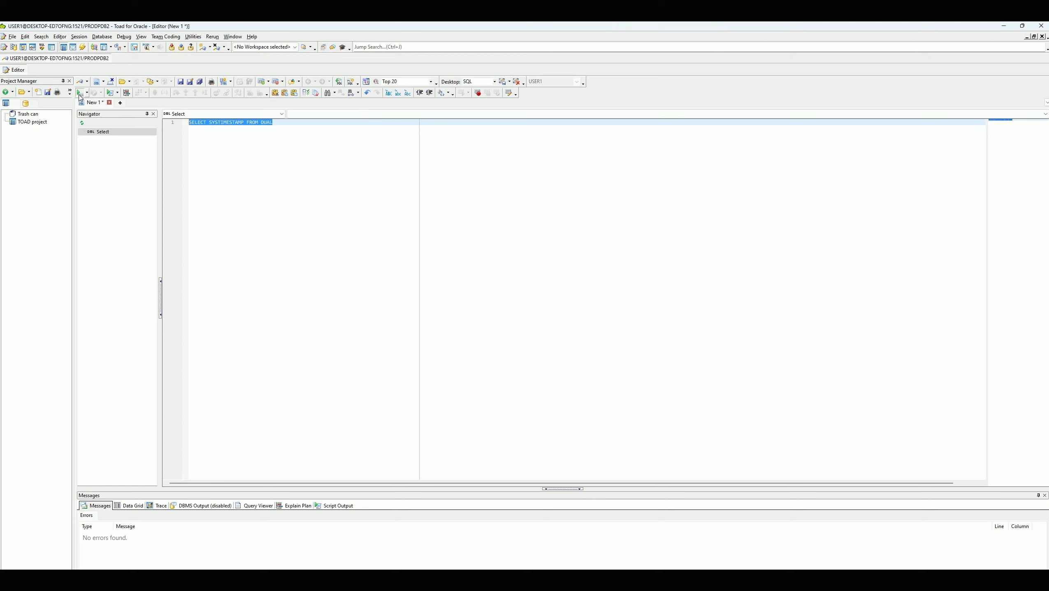
{"action": "left_click", "coordinate": [575, 329]}
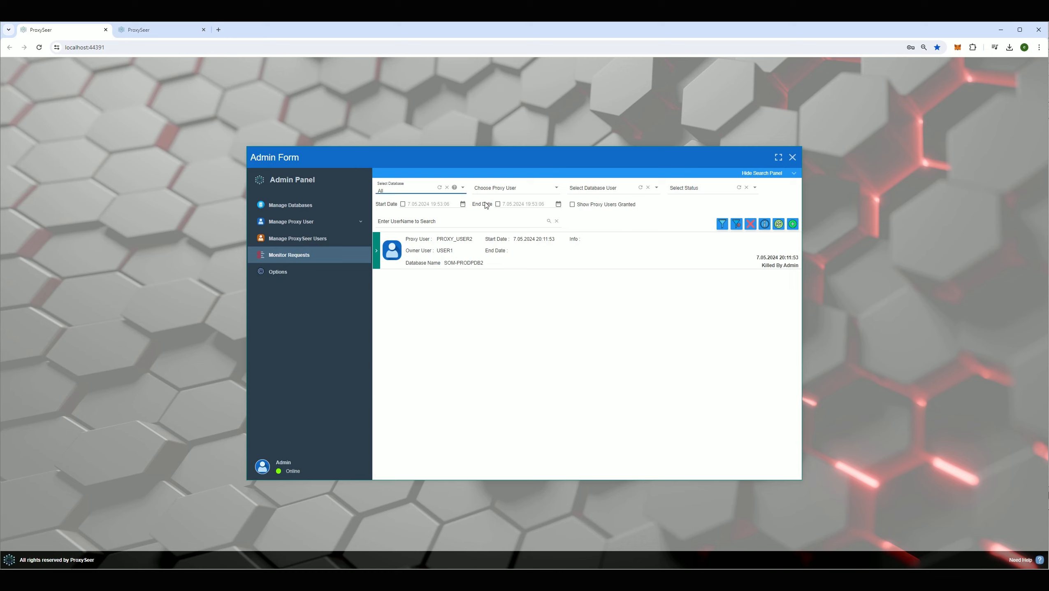
- Open Manage ProxySeer Users under Manage Proxy User and bring up a blank New User form
{"action": "left_click", "coordinate": [612, 186]}
{"action": "left_click", "coordinate": [683, 189]}
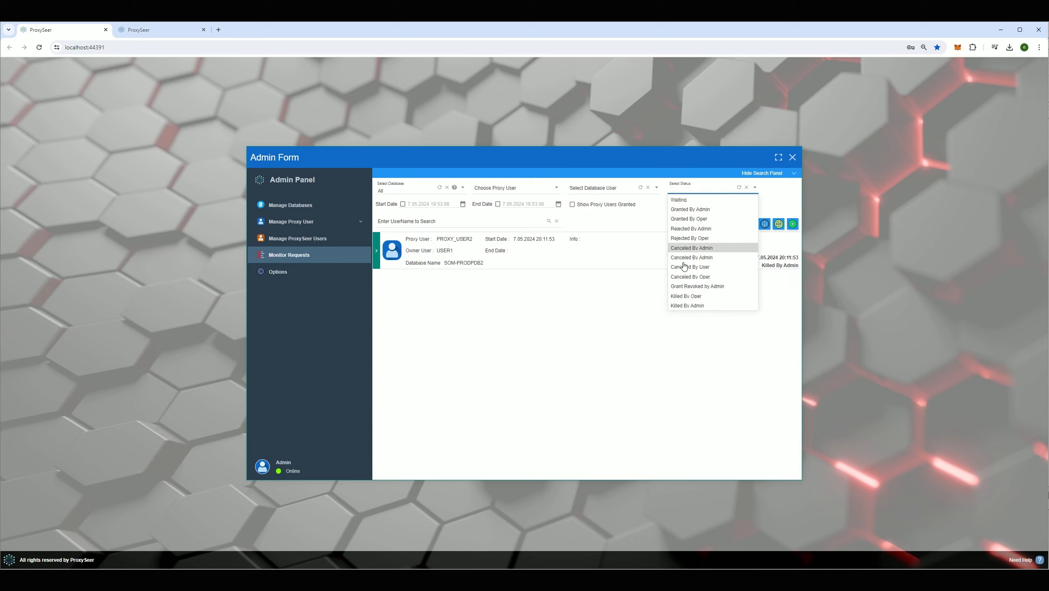
{"action": "left_click", "coordinate": [550, 228]}
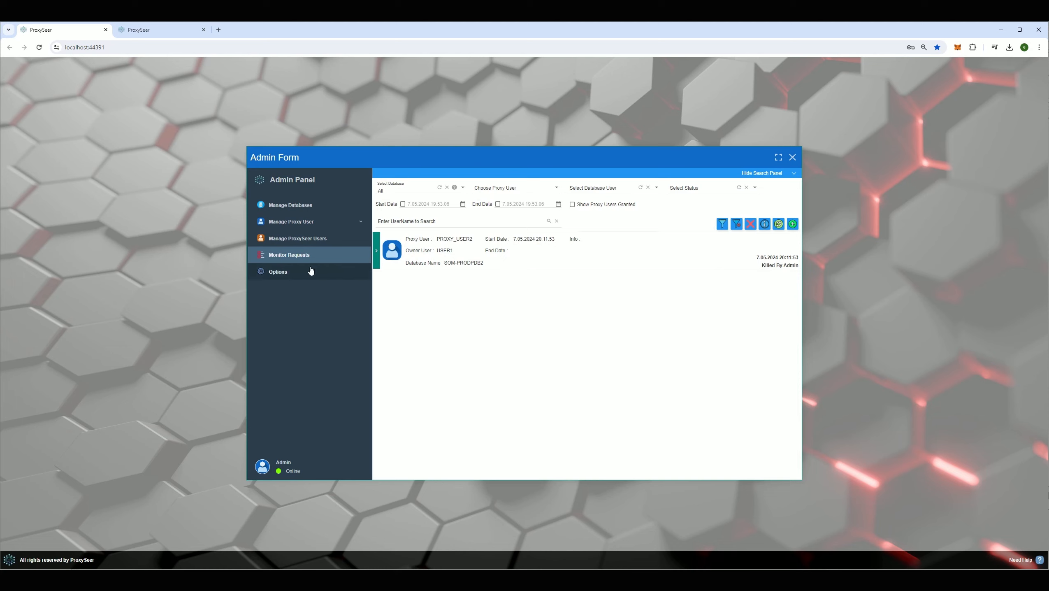
{"action": "left_click", "coordinate": [318, 228]}
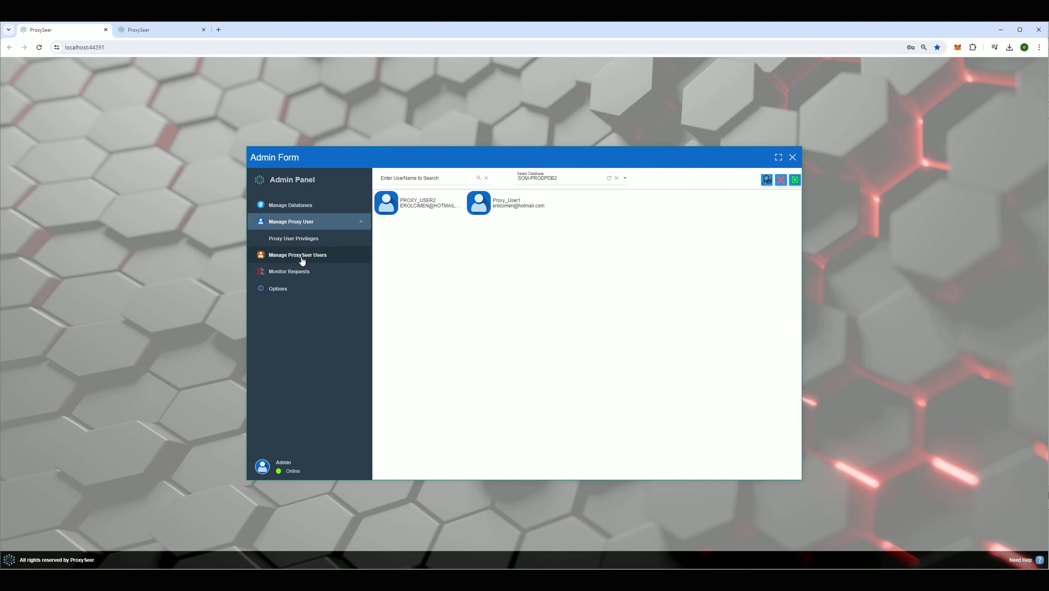
{"action": "left_click", "coordinate": [319, 256]}
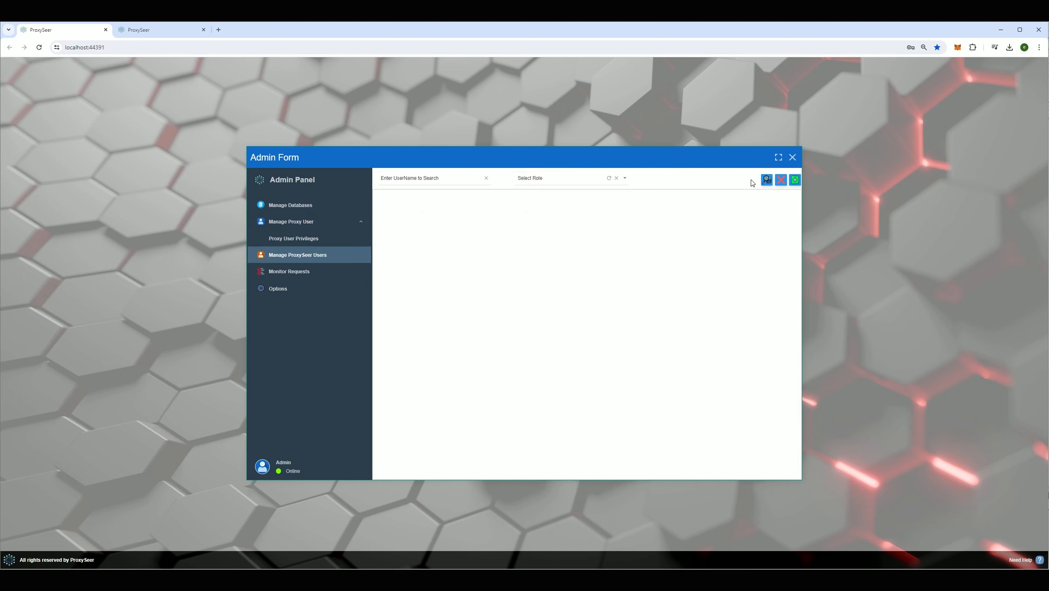
{"action": "left_click", "coordinate": [796, 180]}
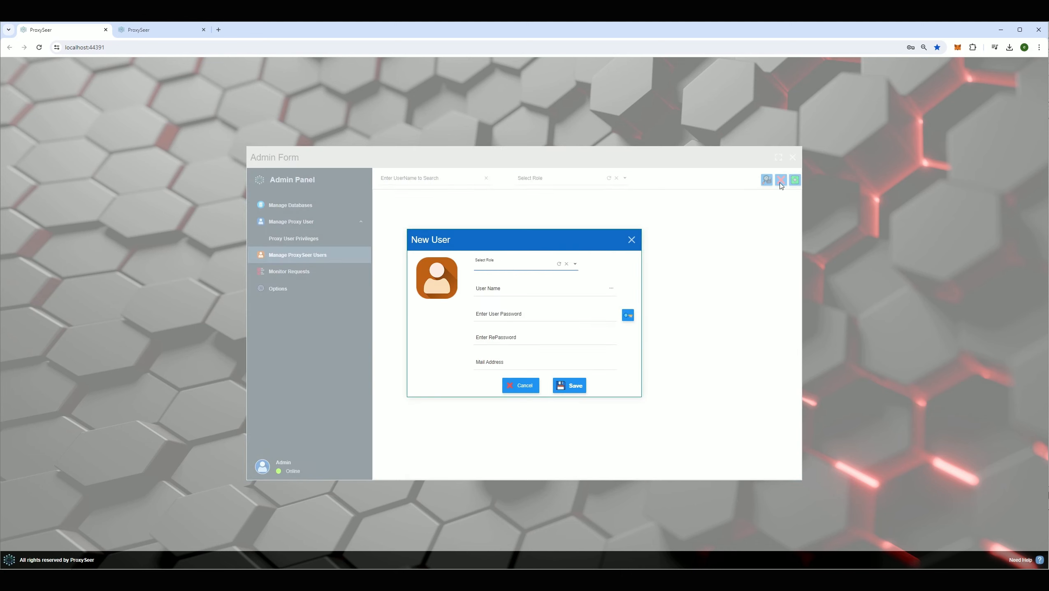
- Add a user named OPER with the Oper role and a password, and save it
{"action": "left_click", "coordinate": [537, 266]}
{"action": "left_click", "coordinate": [494, 285]}
{"action": "left_click", "coordinate": [509, 290]}
{"action": "type", "text": "OPER"}
{"action": "key", "text": "Tab"}
{"action": "type", "text": "1234"}
{"action": "key", "text": "Tab"}
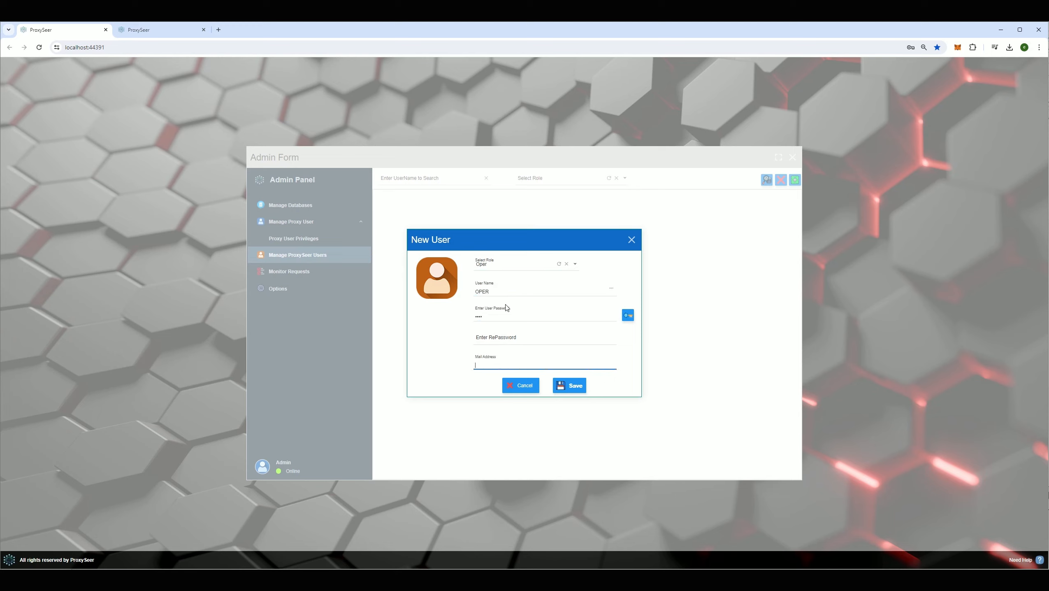
{"action": "left_click", "coordinate": [570, 385]}
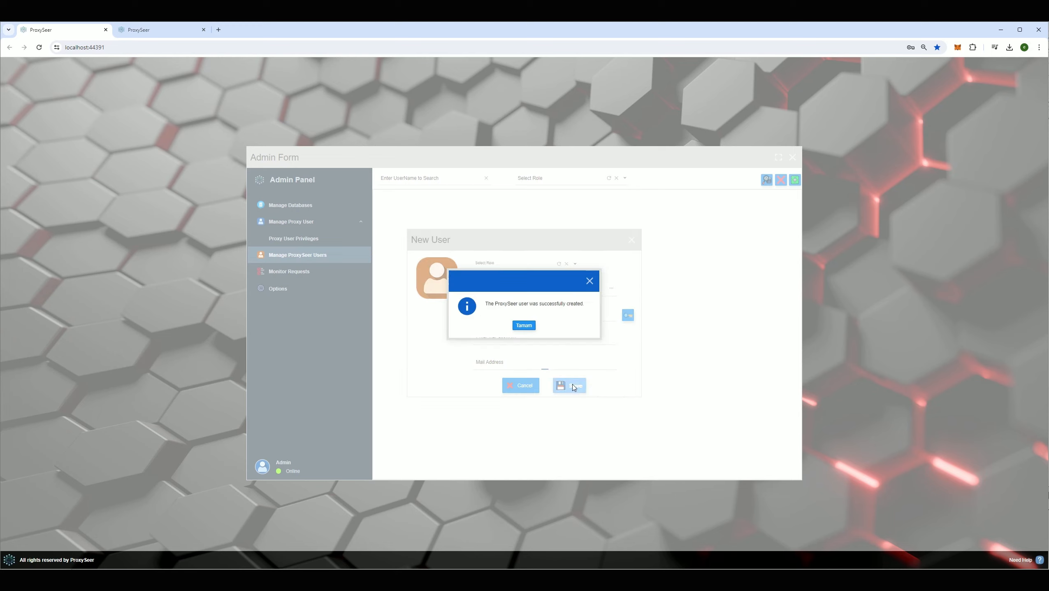
- Dismiss the creation message and password warning, close the form, and select OPER in the list
{"action": "left_click", "coordinate": [516, 325]}
{"action": "left_click", "coordinate": [631, 239]}
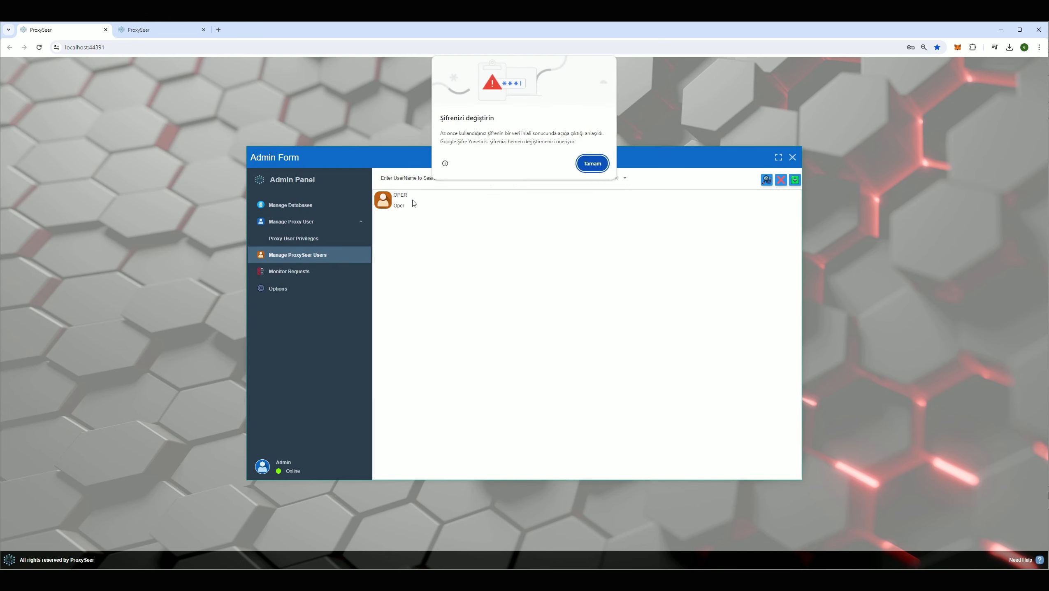
{"action": "left_click", "coordinate": [582, 165]}
{"action": "left_click", "coordinate": [418, 197]}
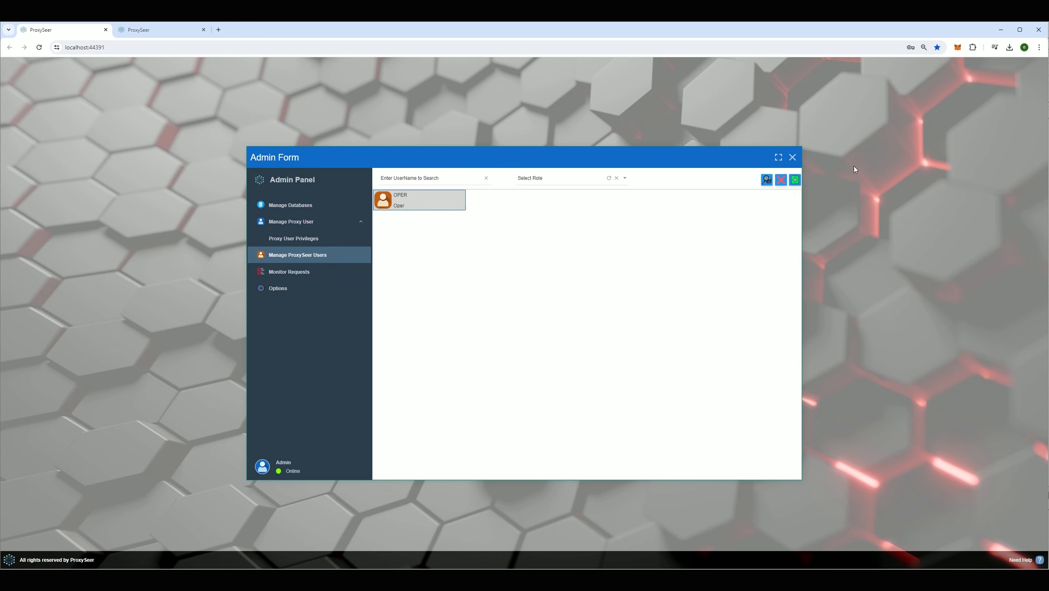
- Leave the Admin Form and sign in to ProxySeer as OPER
{"action": "left_click", "coordinate": [793, 157]}
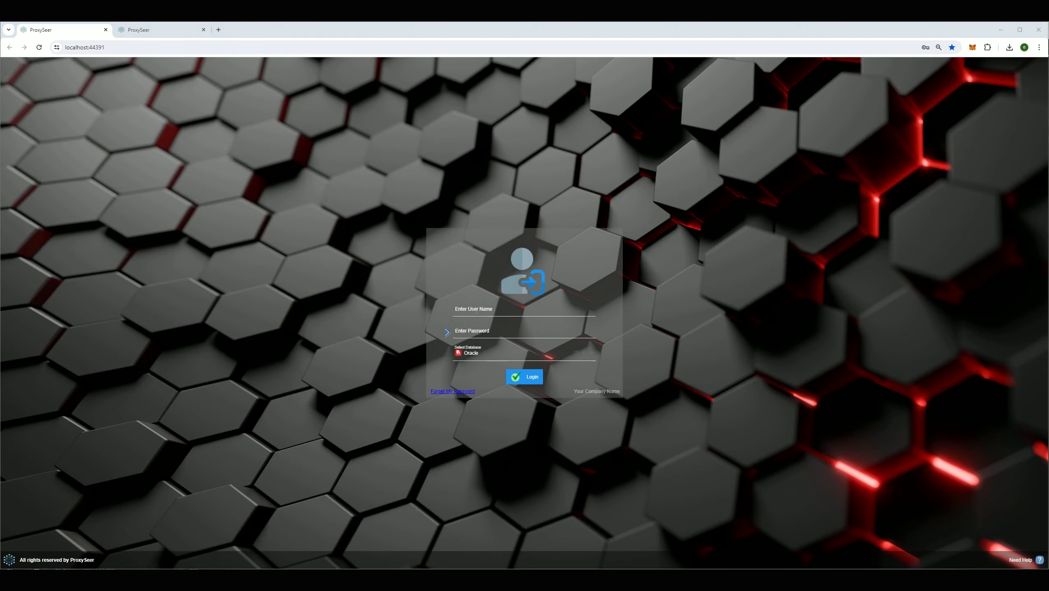
{"action": "left_click", "coordinate": [476, 309]}
{"action": "type", "text": "OPER"}
{"action": "key", "text": "Tab"}
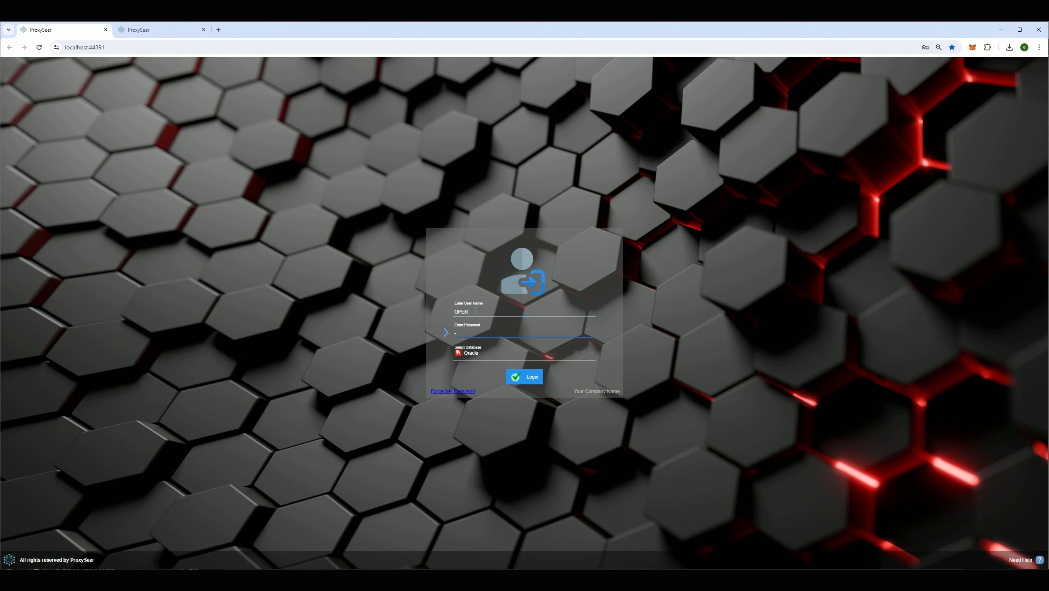
{"action": "key", "text": "Return"}
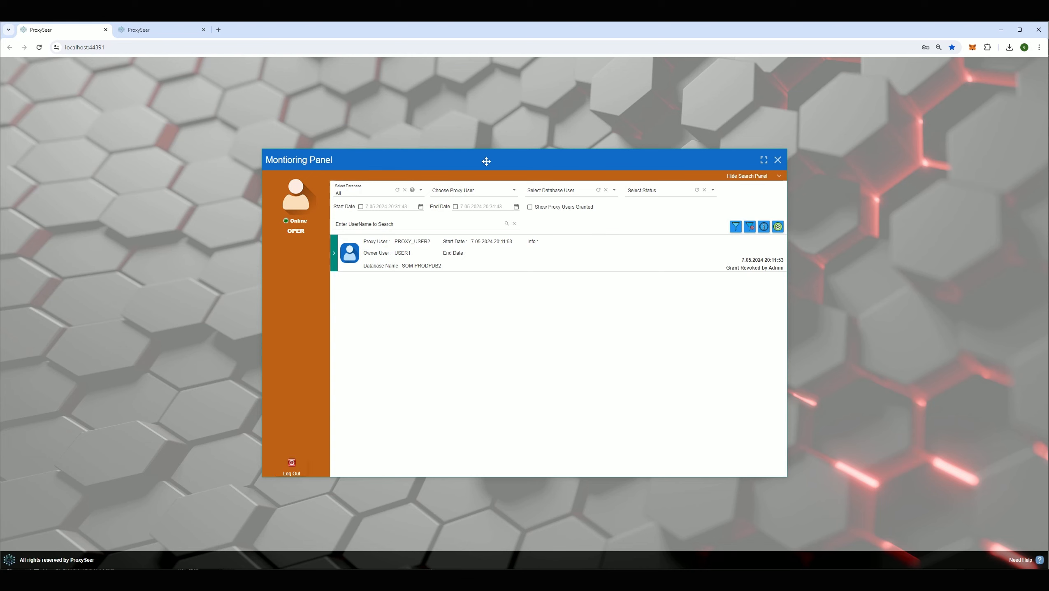
- Review PROXY_USER2's Grant Revoked by Admin request details in the Monitoring Panel
{"action": "left_click_drag", "start_coordinate": [484, 161], "coordinate": [480, 162]}
{"action": "left_click", "coordinate": [654, 197]}
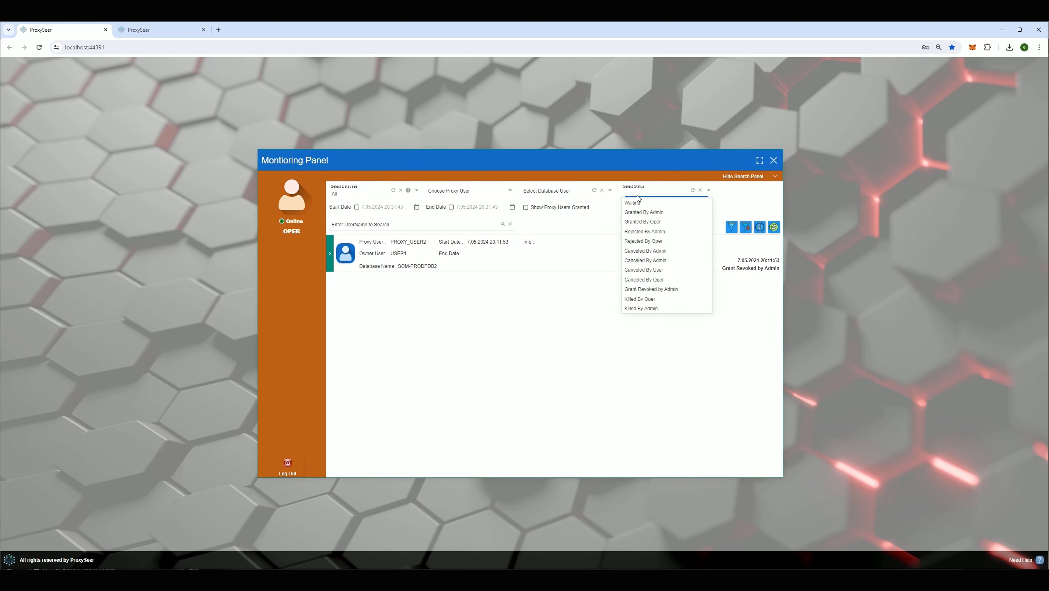
{"action": "left_click", "coordinate": [527, 320]}
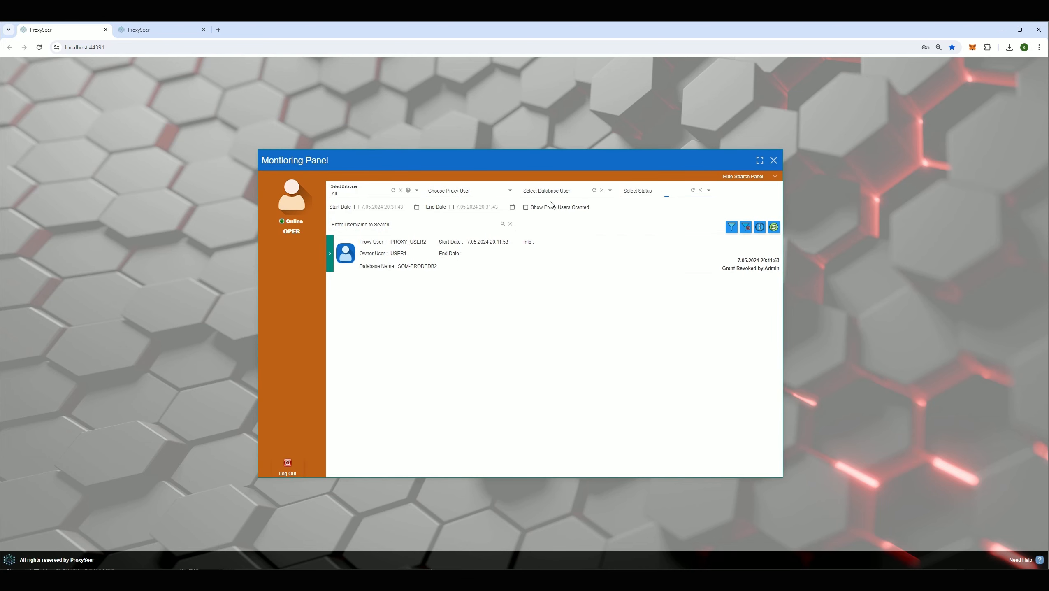
{"action": "left_click", "coordinate": [762, 228]}
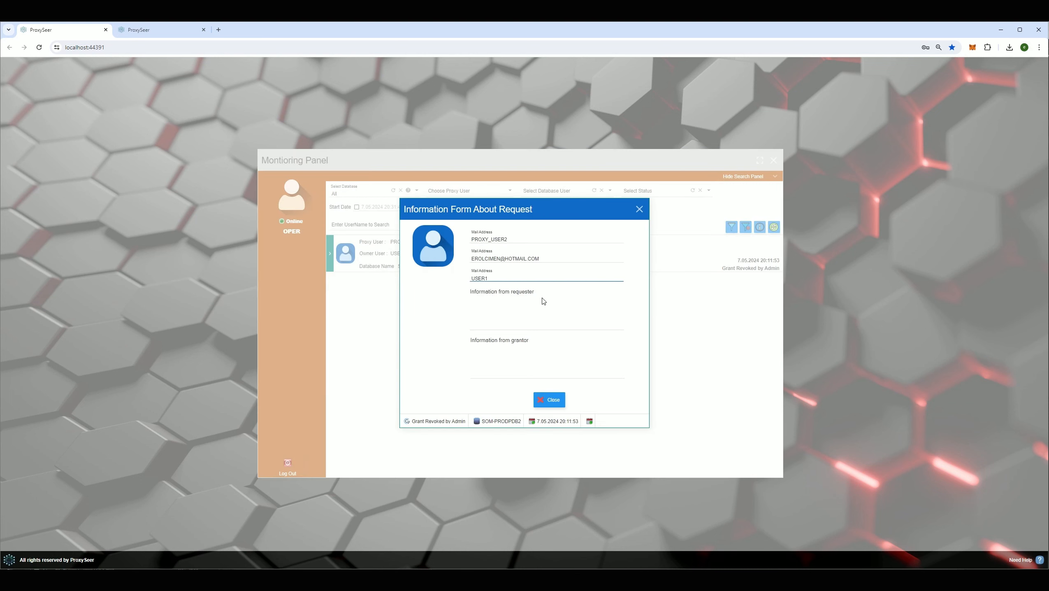
{"action": "left_click", "coordinate": [640, 209]}
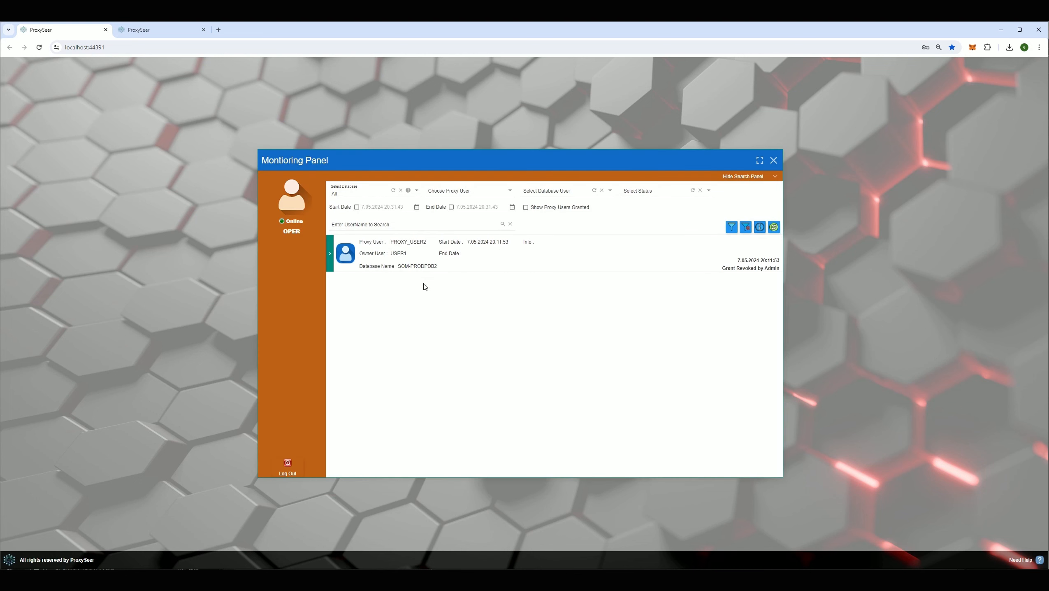